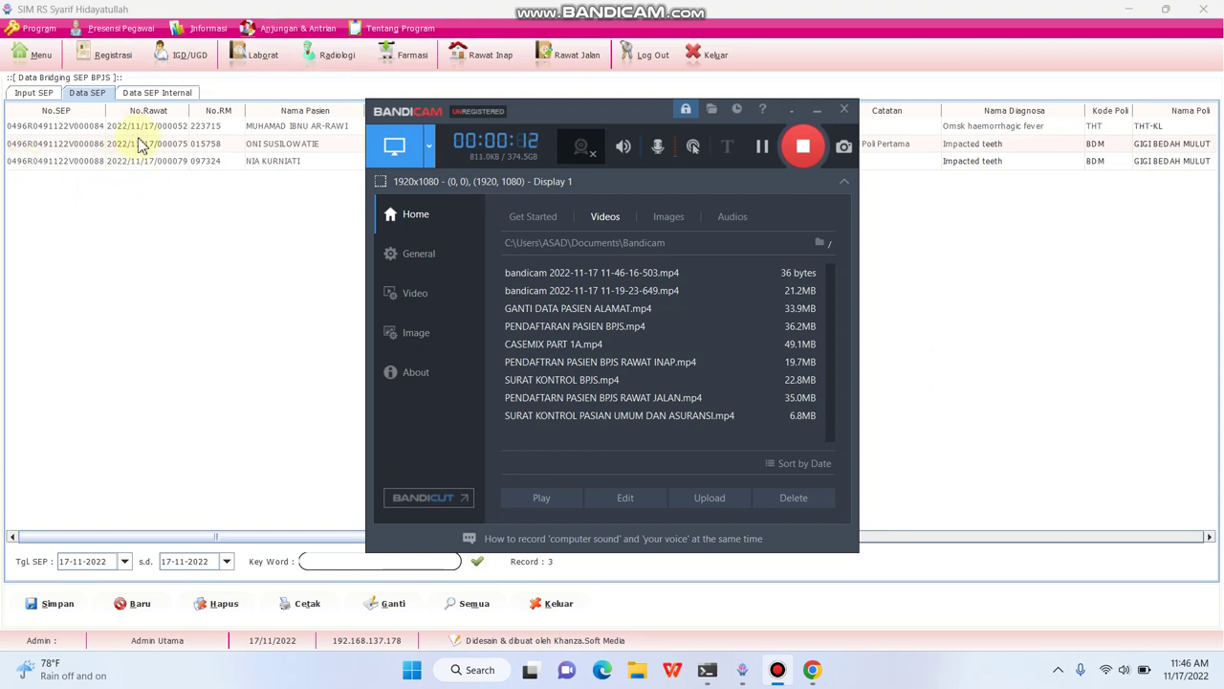
# - Close the SEP data list and open the Registrasi patient registration screen
pyautogui.click(112, 55)
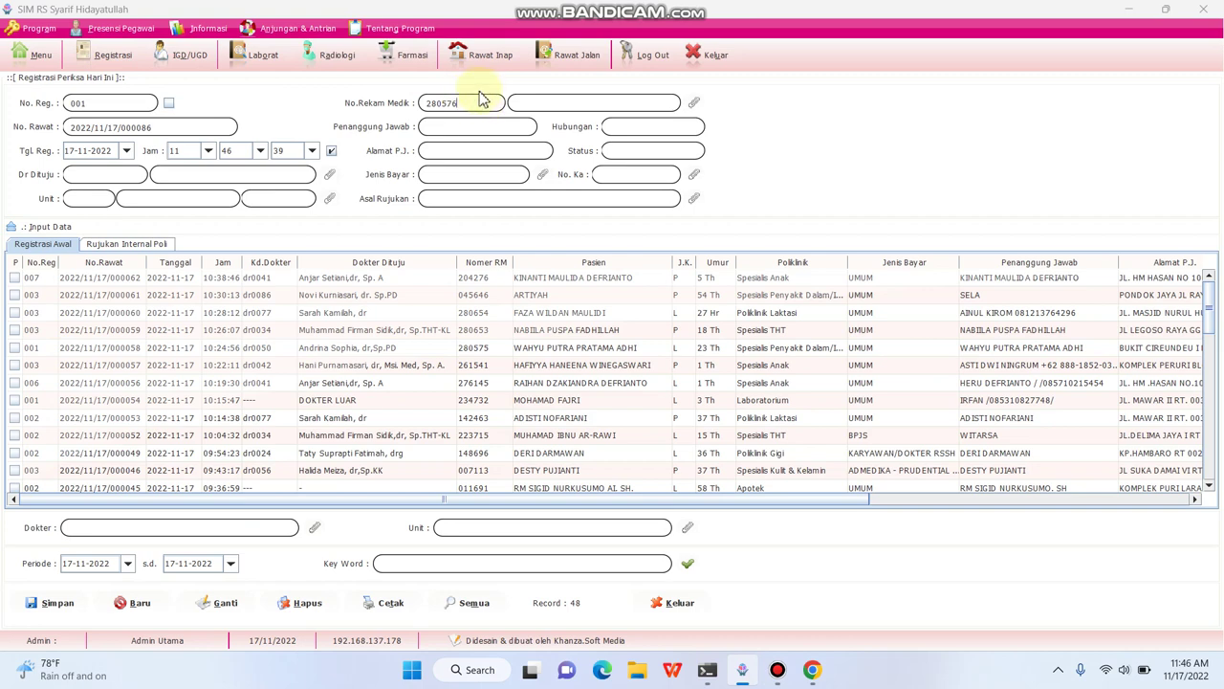
# - Load the patient's data from the medical record number and open the insurance bridging options
pyautogui.press('Return')
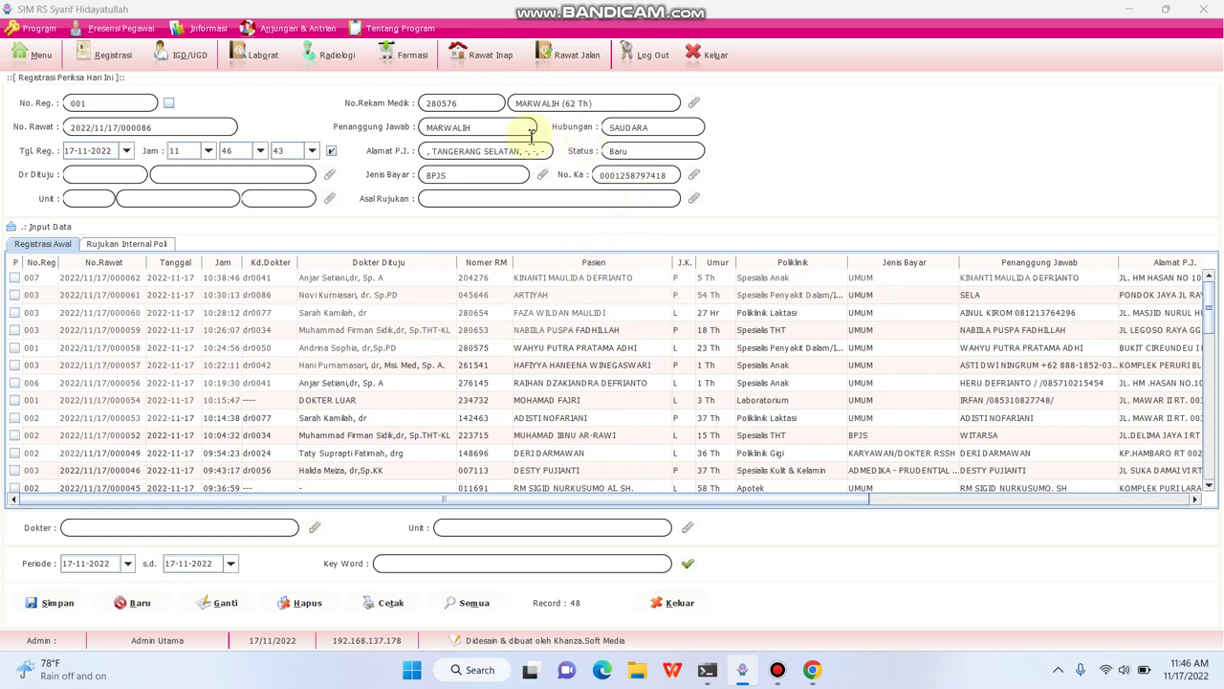
pyautogui.click(636, 177)
pyautogui.press('Return')
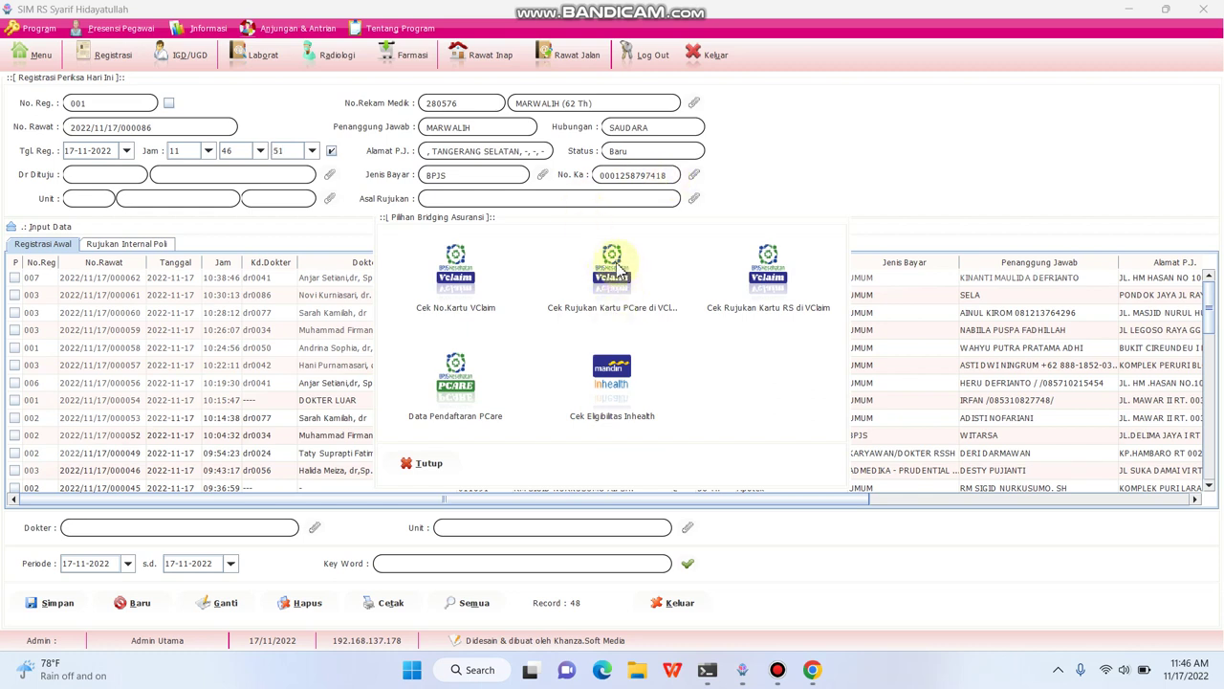
# - Import the PCare referral from VClaim: diagnosis R02 Gangrene, oral surgery clinic, class 3
pyautogui.click(616, 268)
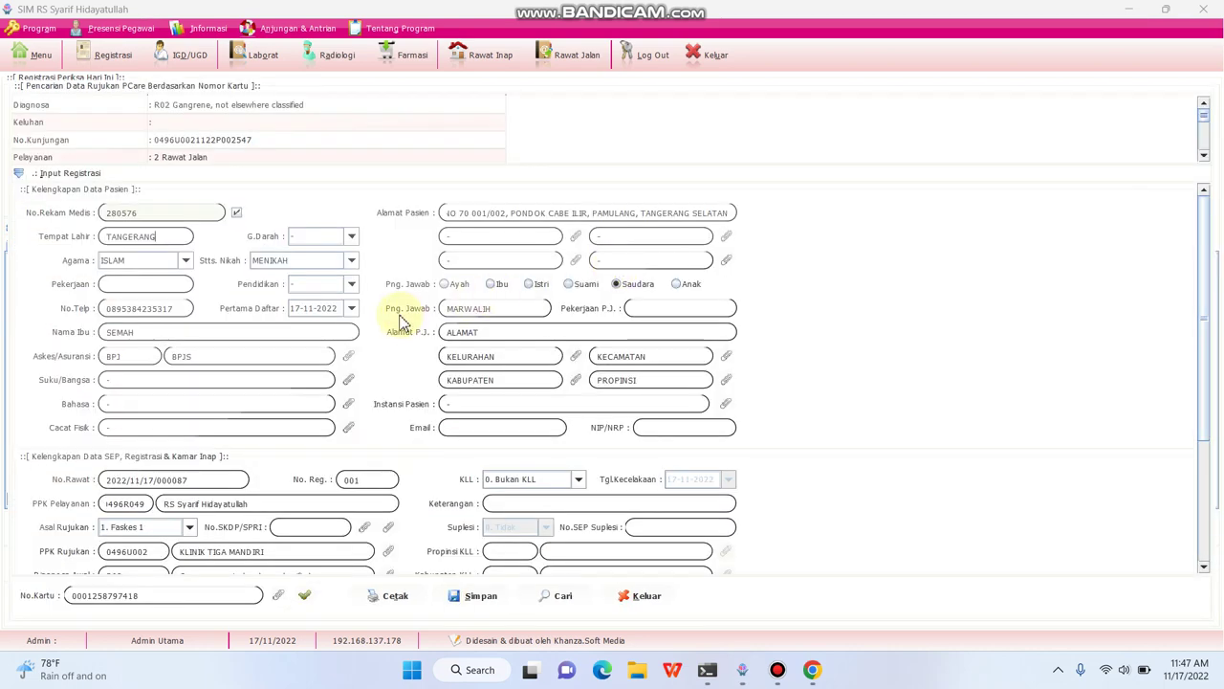
pyautogui.scroll(-2, 733, 322)
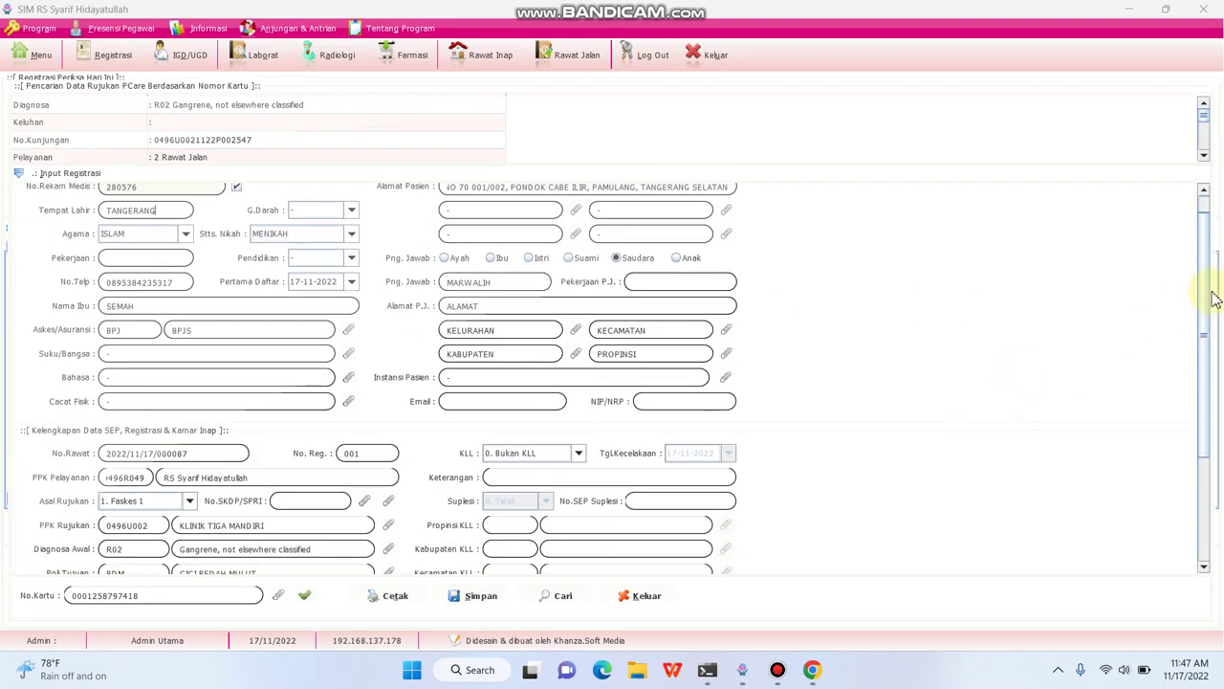
pyautogui.moveTo(1205, 283); pyautogui.dragTo(1204, 437)
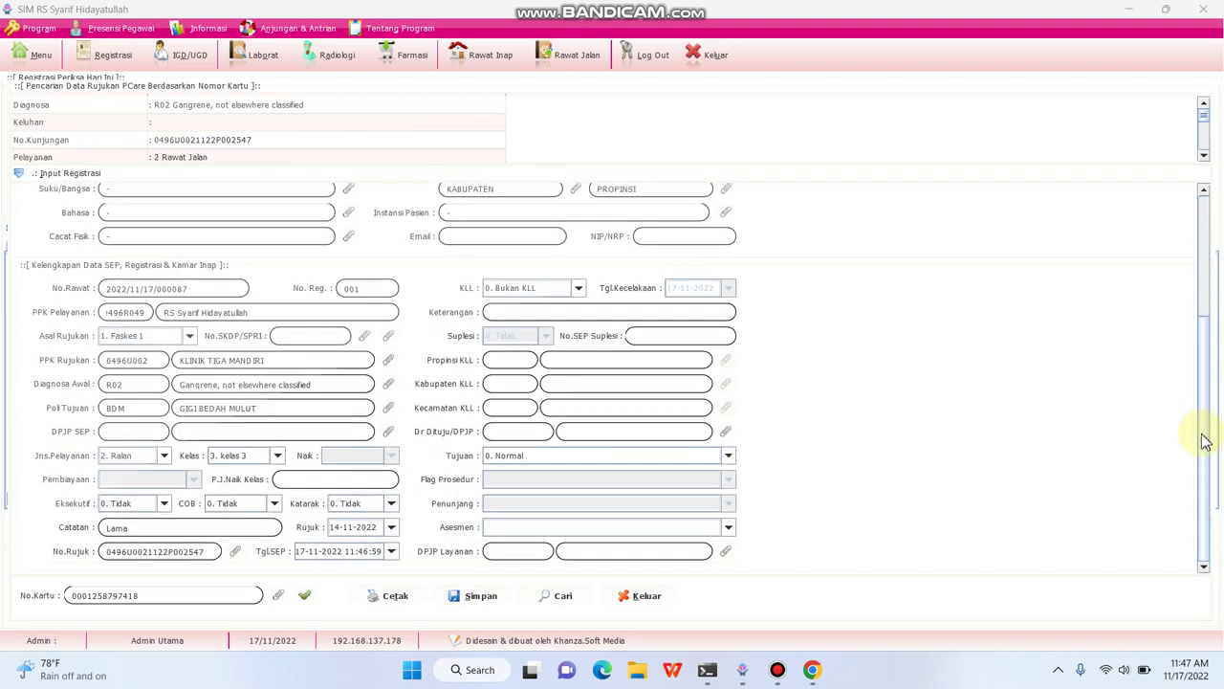
# - Check the No.SKDP/SPRI field and keep the visit purpose as Normal
pyautogui.click(302, 332)
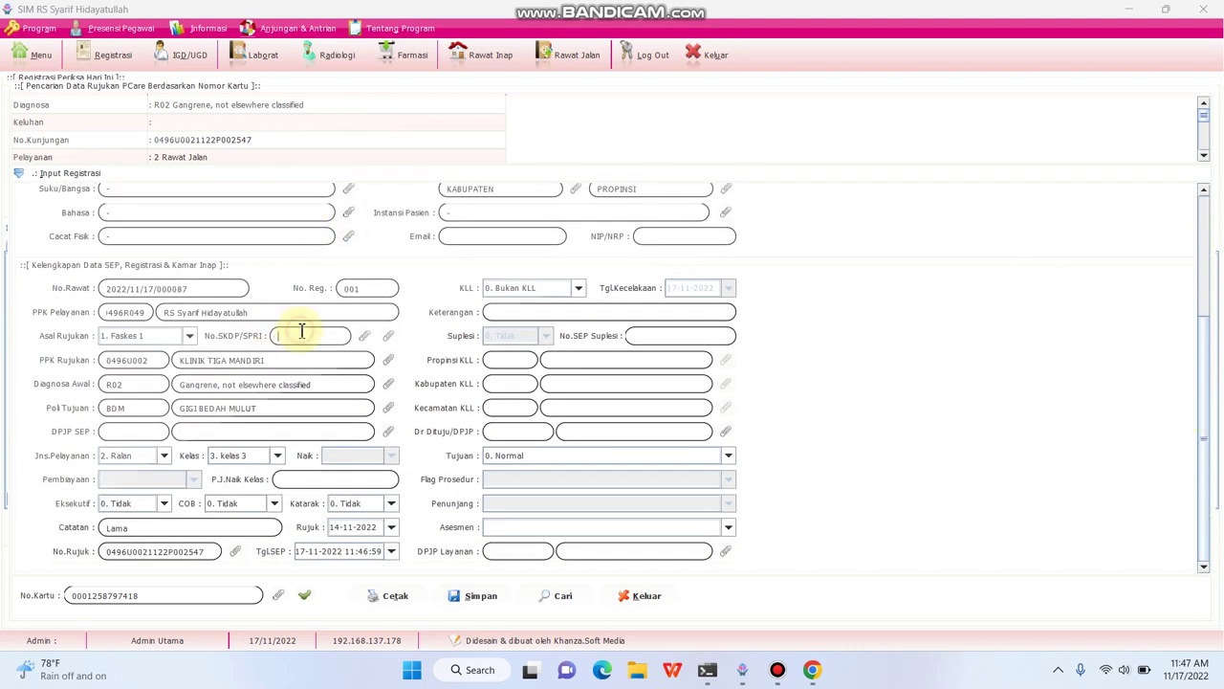
pyautogui.click(558, 455)
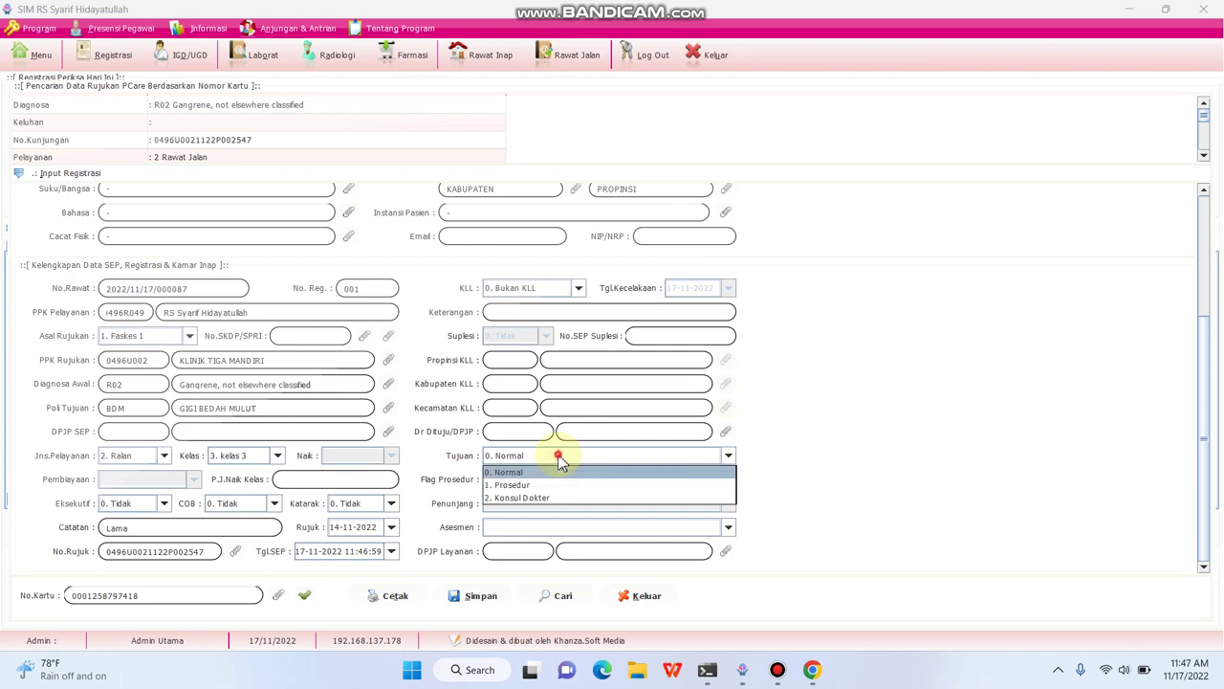
pyautogui.click(569, 472)
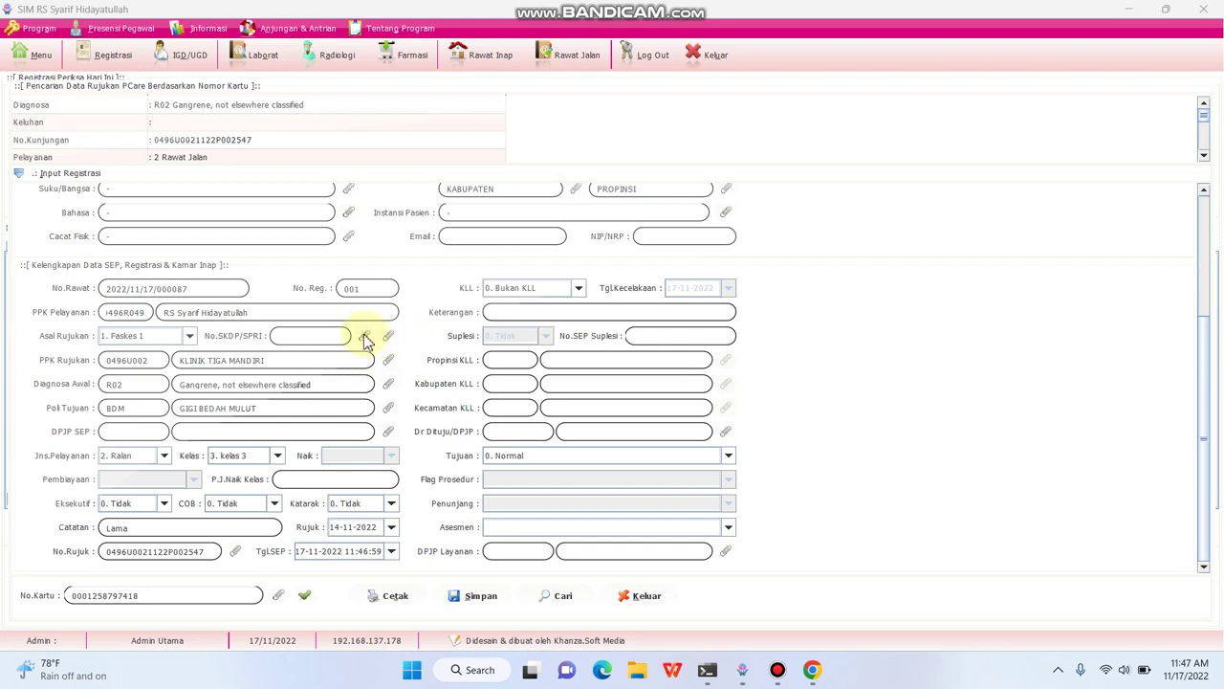
# - Fill No.SKDP/SPRI with the patient's VClaim control letter, searched by control date 2022-11-17
pyautogui.click(365, 337)
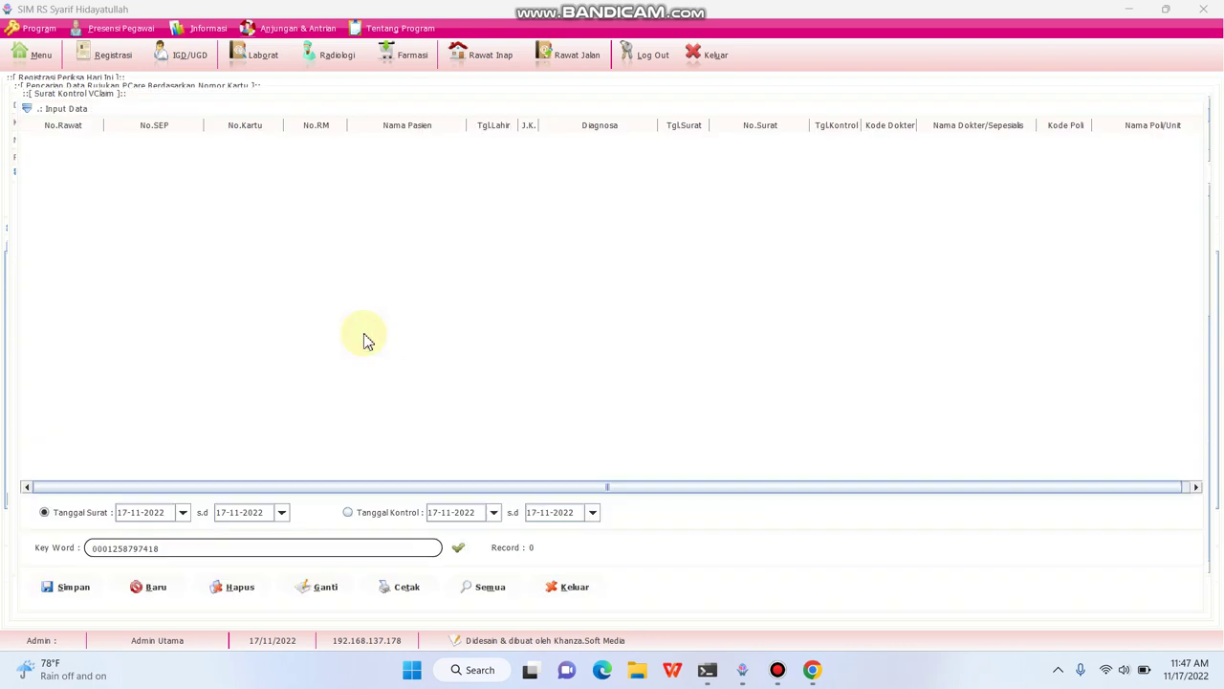
pyautogui.click(347, 512)
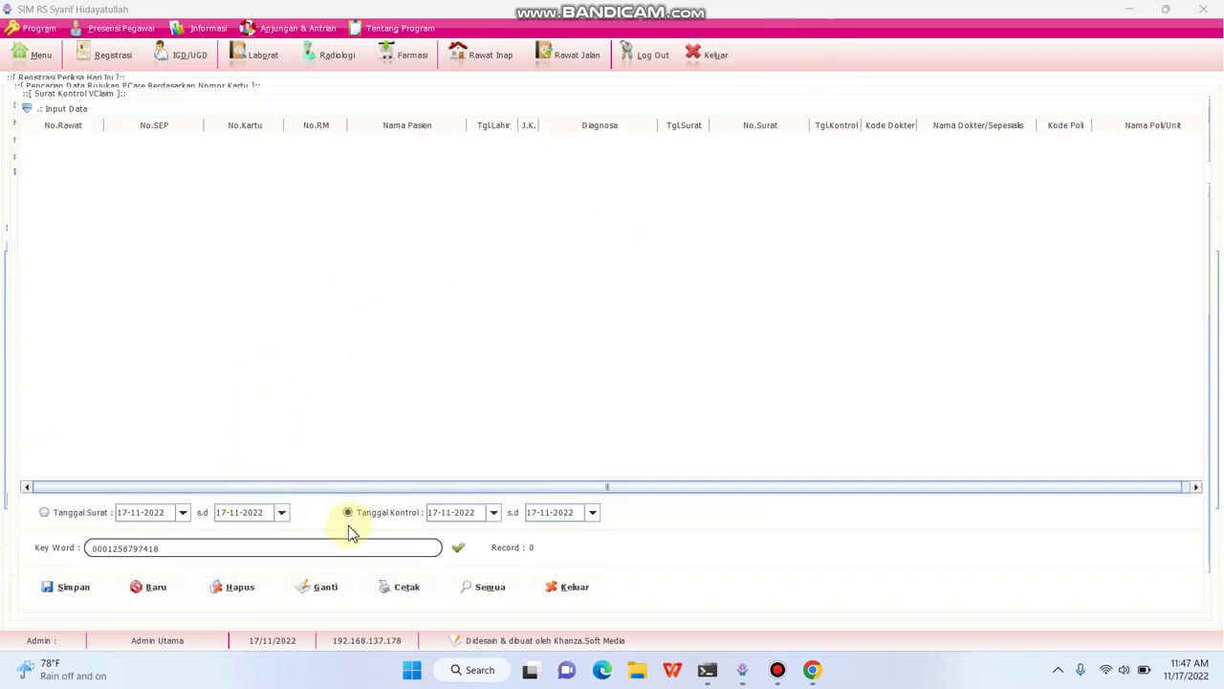
pyautogui.click(458, 551)
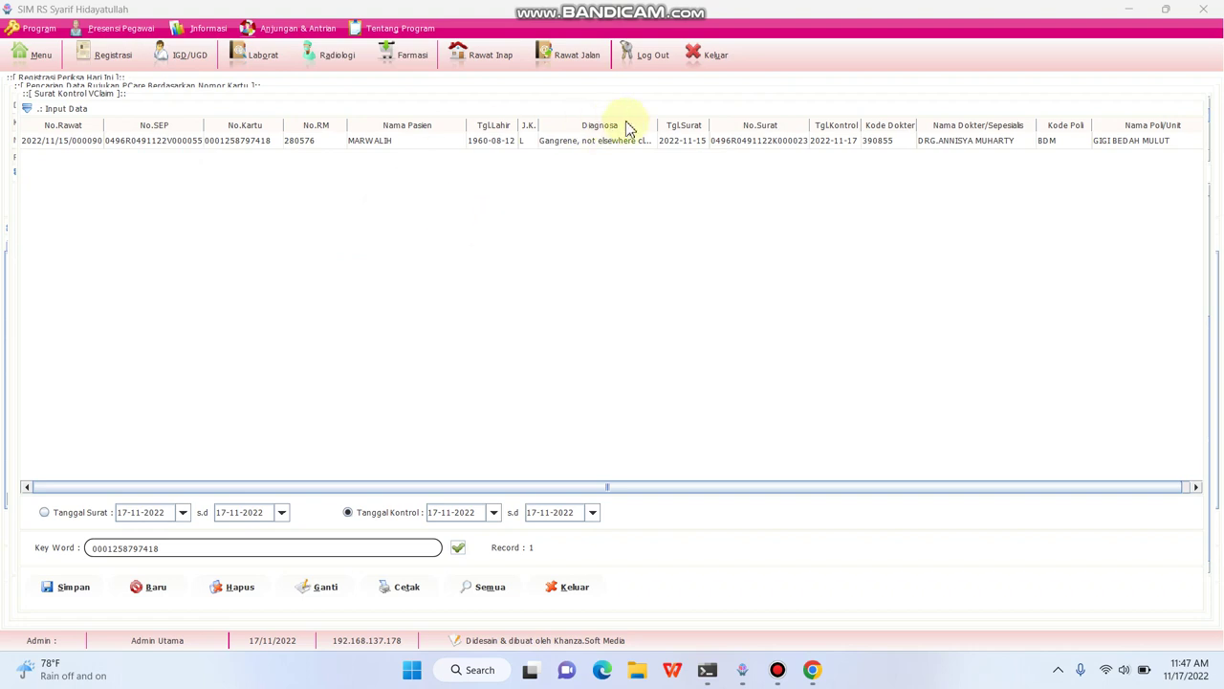
pyautogui.click(685, 144)
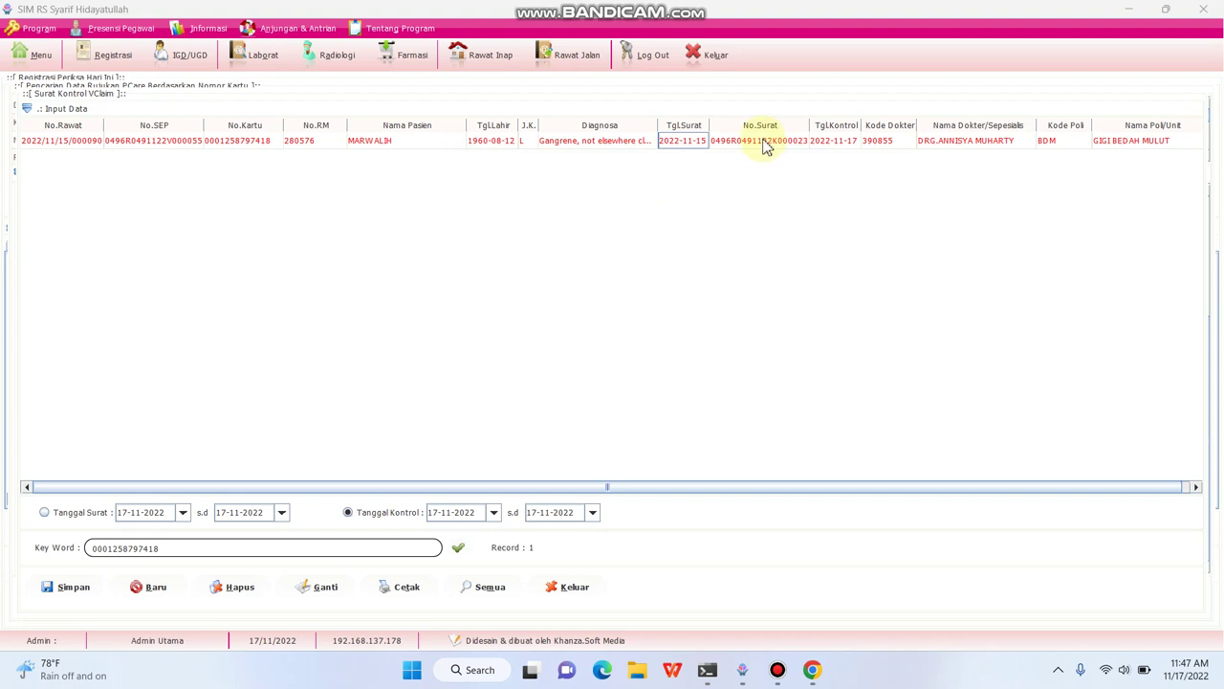
pyautogui.click(766, 143)
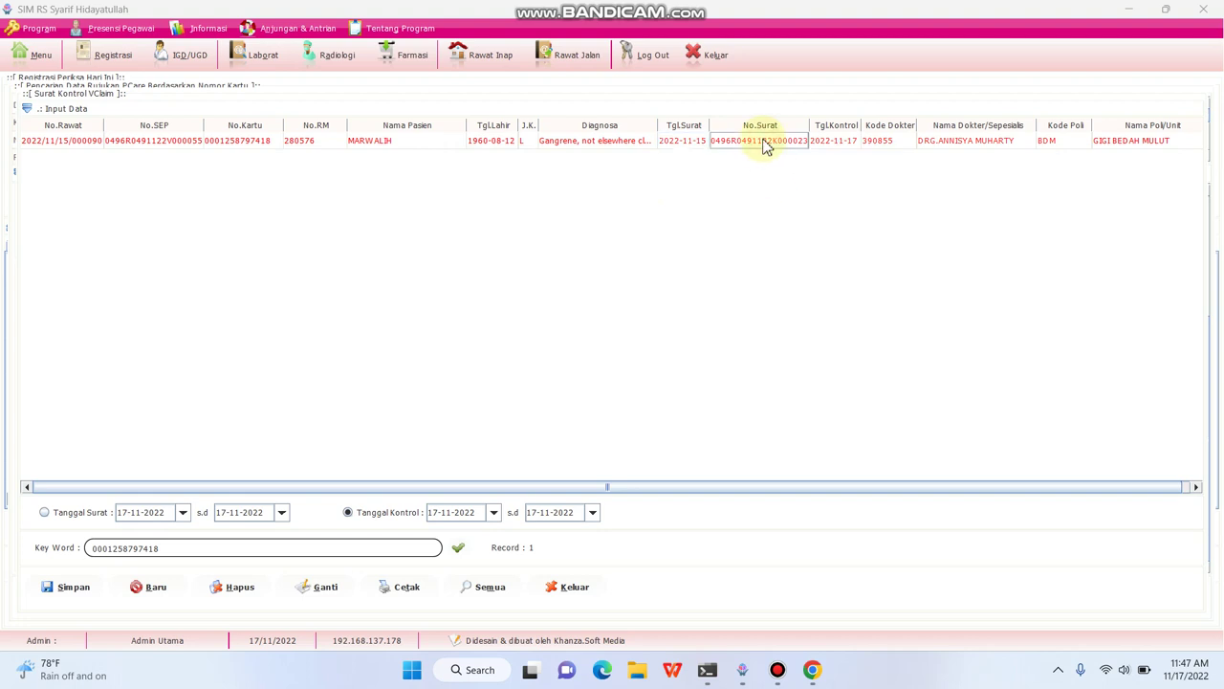
pyautogui.doubleClick(765, 143)
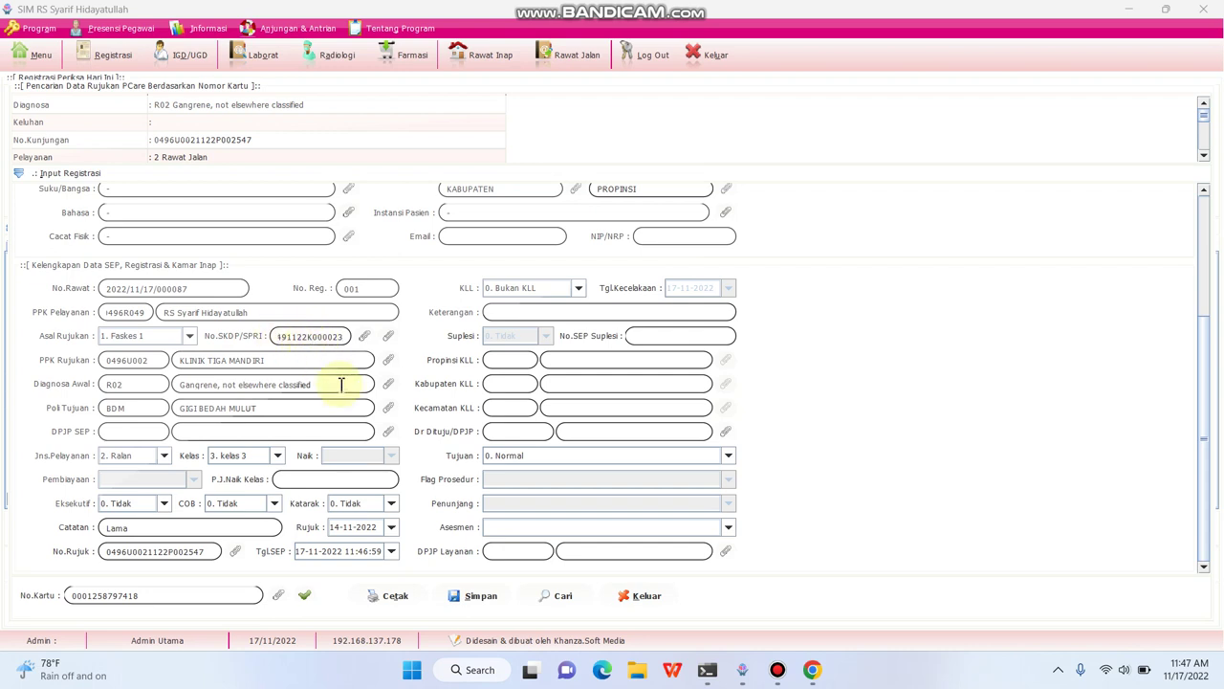
pyautogui.click(389, 432)
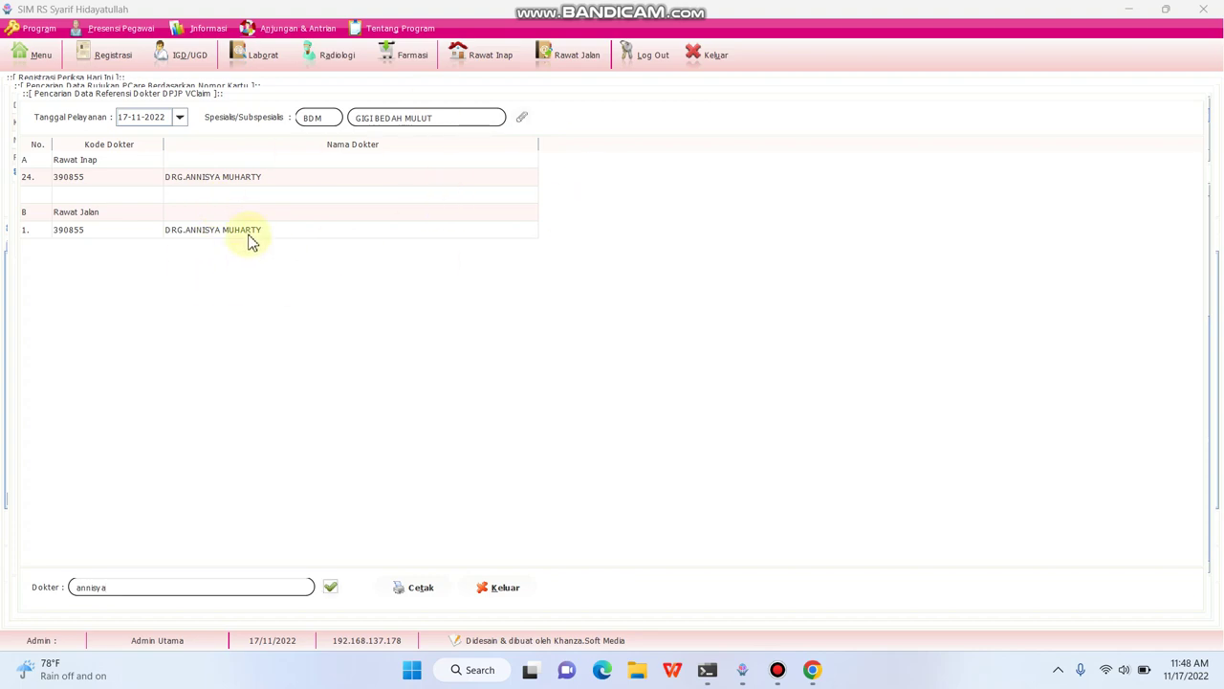
pyautogui.doubleClick(247, 233)
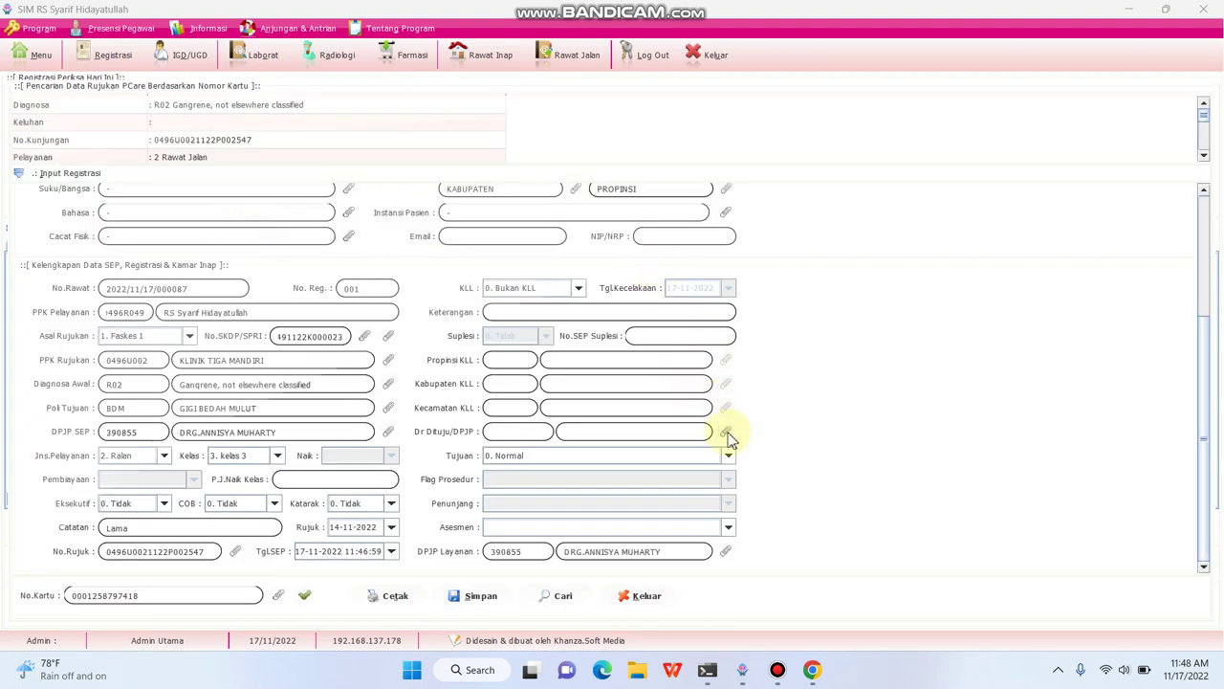
pyautogui.click(727, 431)
pyautogui.write('annisya')
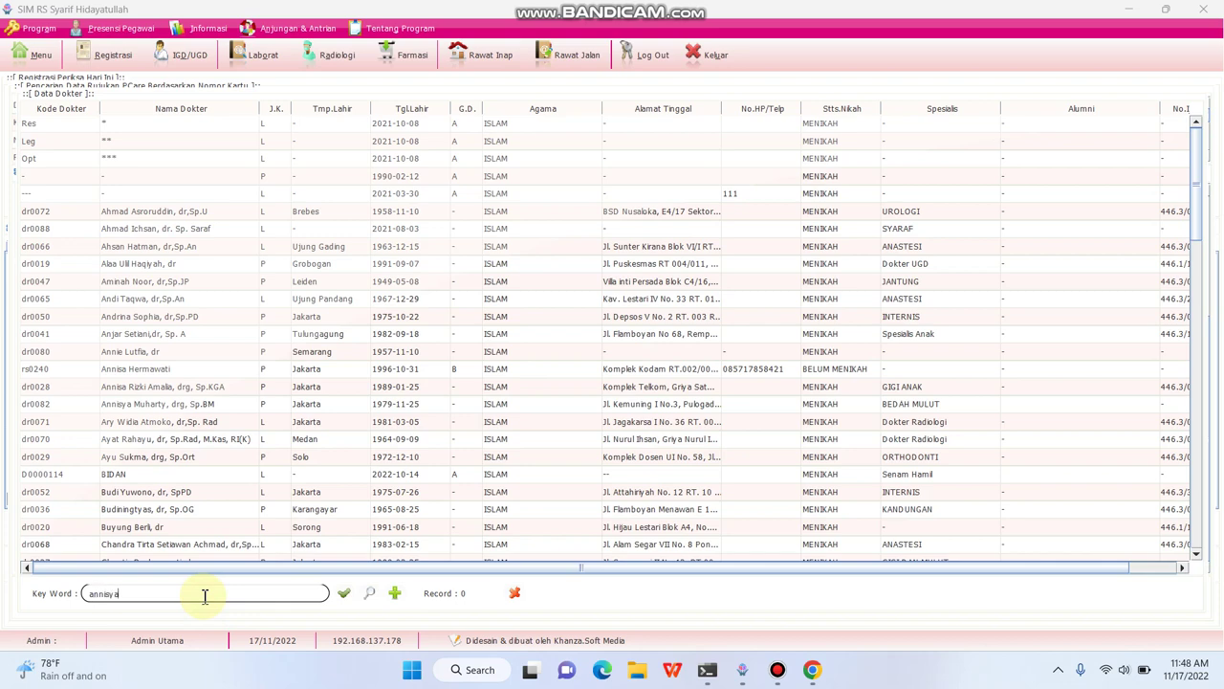
pyautogui.press('Return')
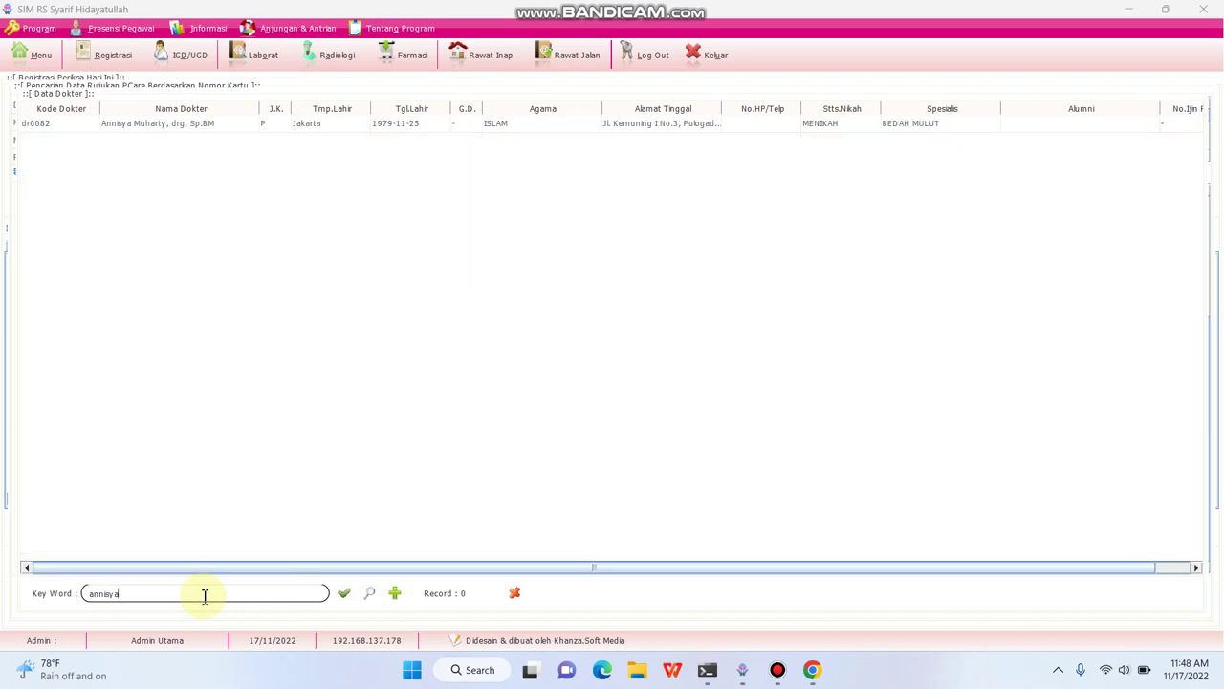
pyautogui.doubleClick(196, 127)
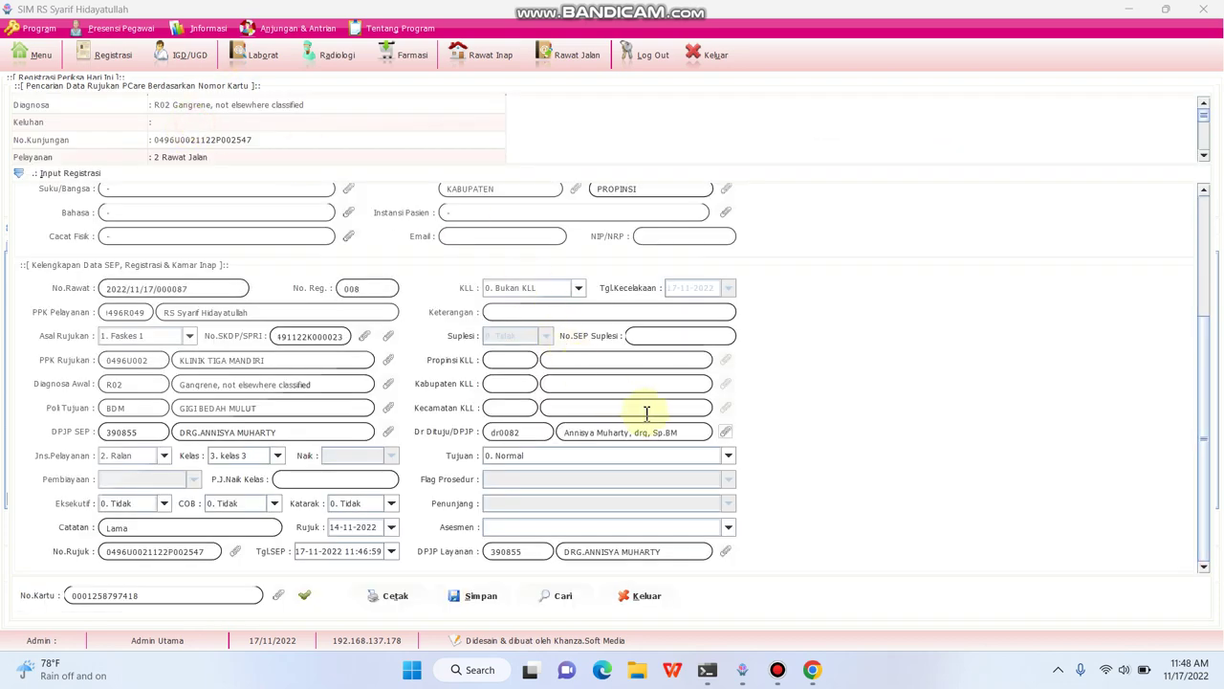
# - Set Tujuan to 2. Konsul Dokter and Flag Prosedur to 1. Prosedur dan Terapi Berkelanjutan
pyautogui.click(733, 459)
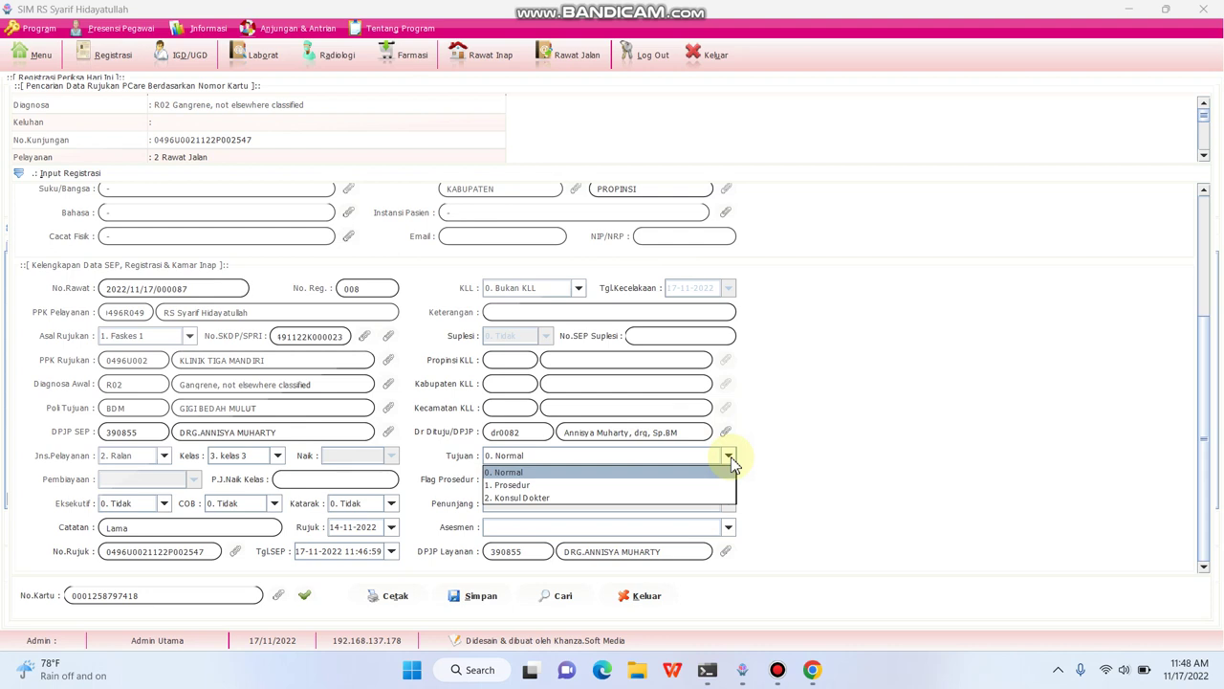
pyautogui.click(607, 498)
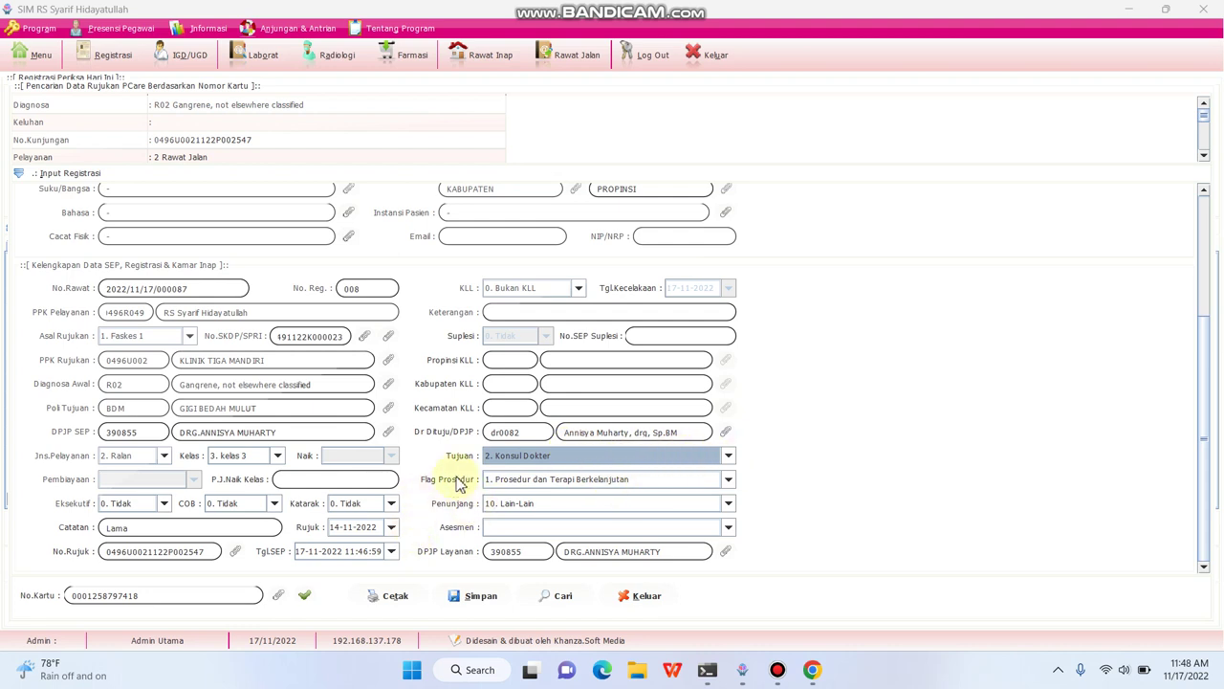
pyautogui.click(729, 480)
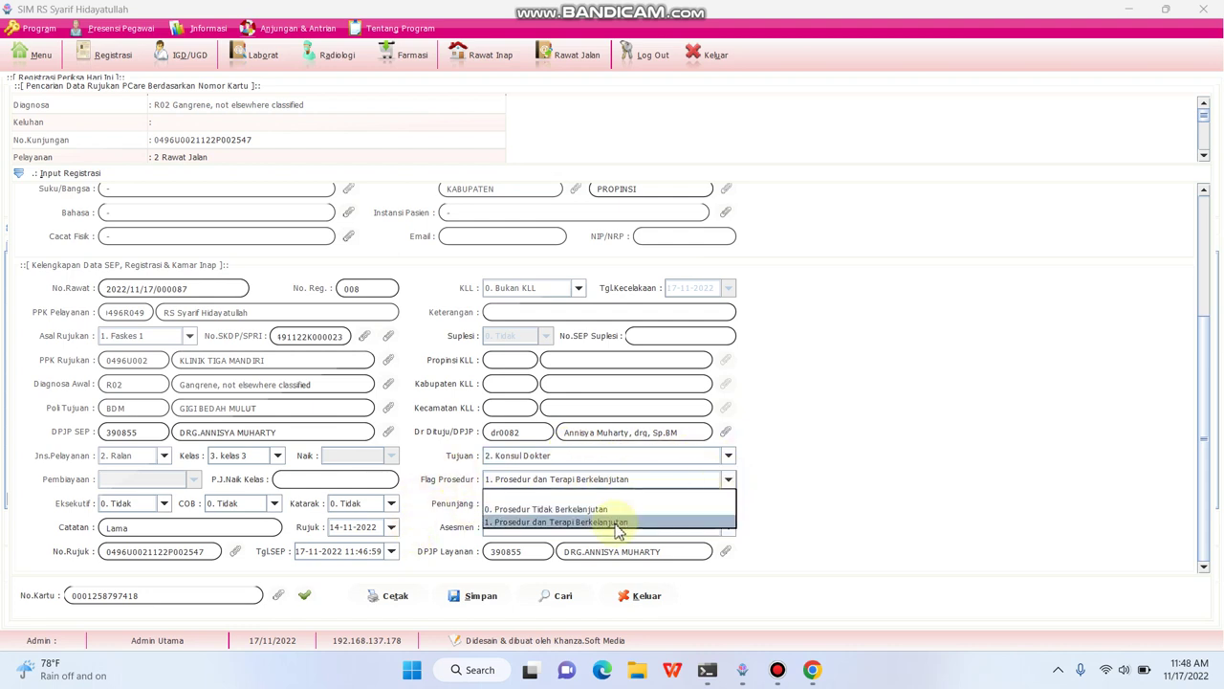
pyautogui.click(613, 525)
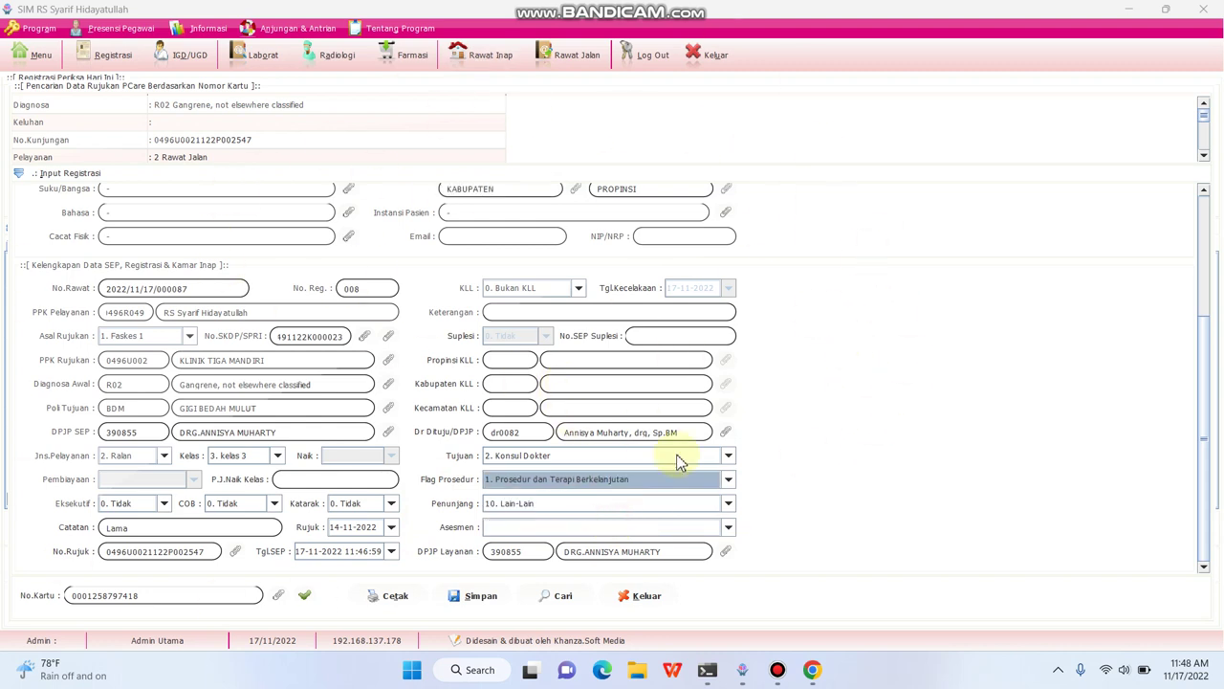
# - Set Penunjang to 6. Pelayanan Gigi and save the SEP
pyautogui.click(728, 503)
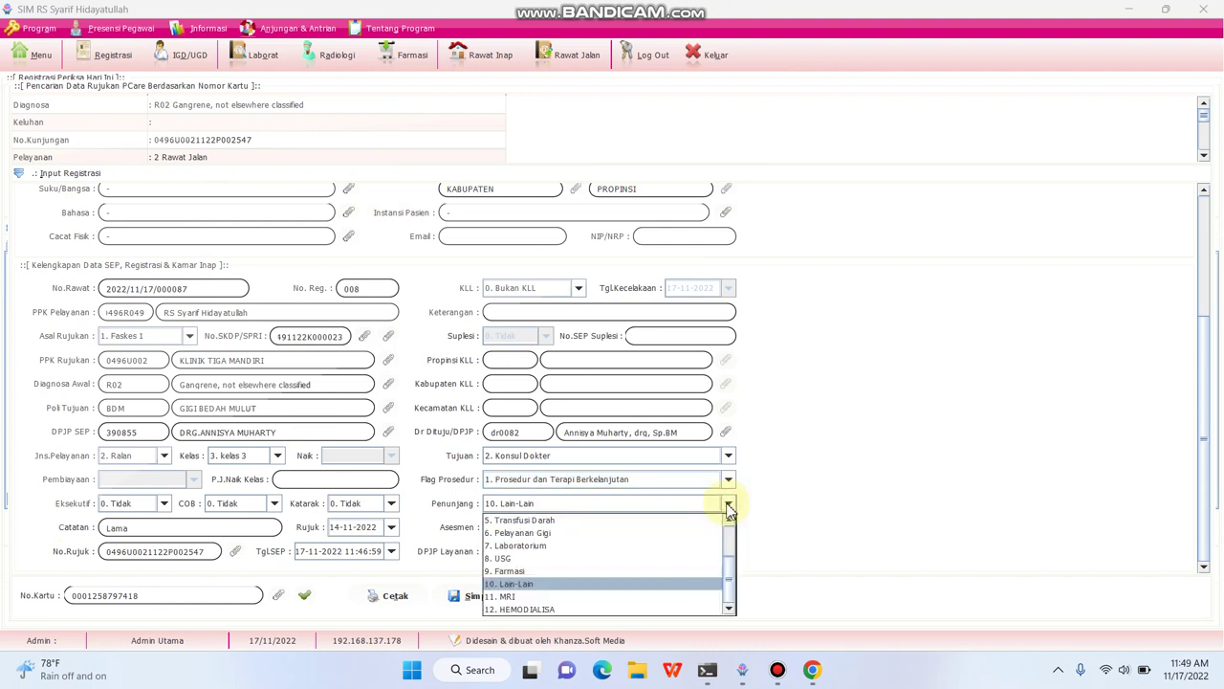
pyautogui.click(594, 537)
pyautogui.click(727, 503)
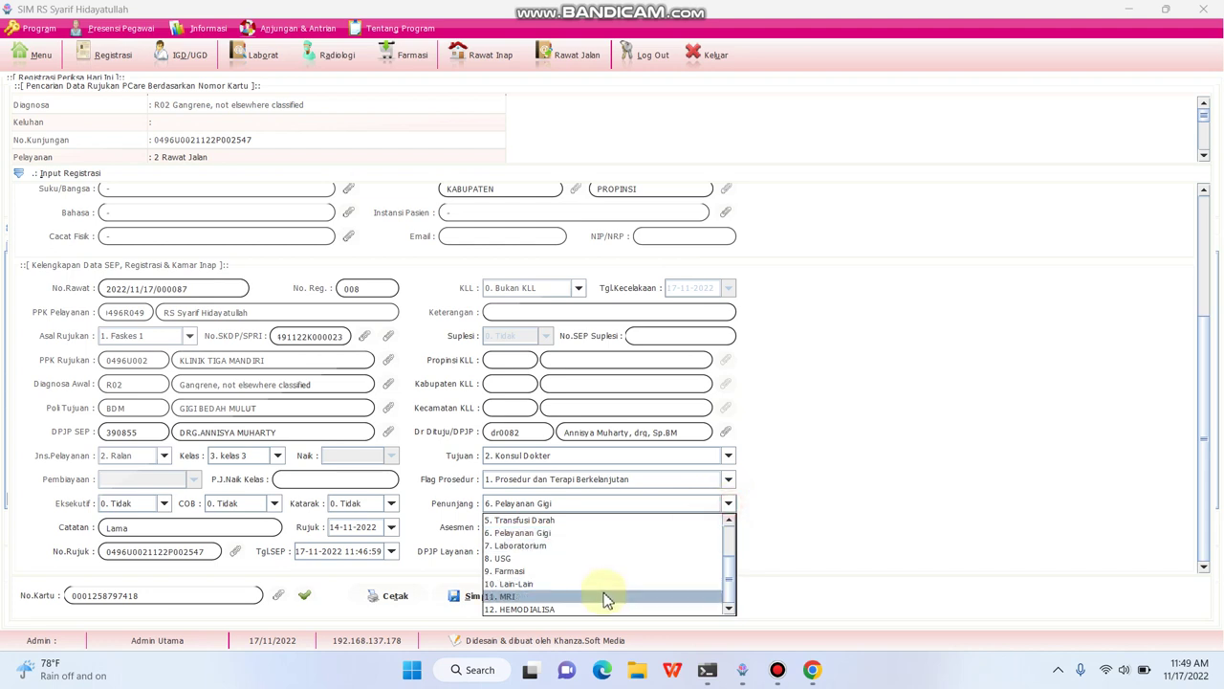
pyautogui.scroll(2, 603, 592)
pyautogui.scroll(-2, 605, 548)
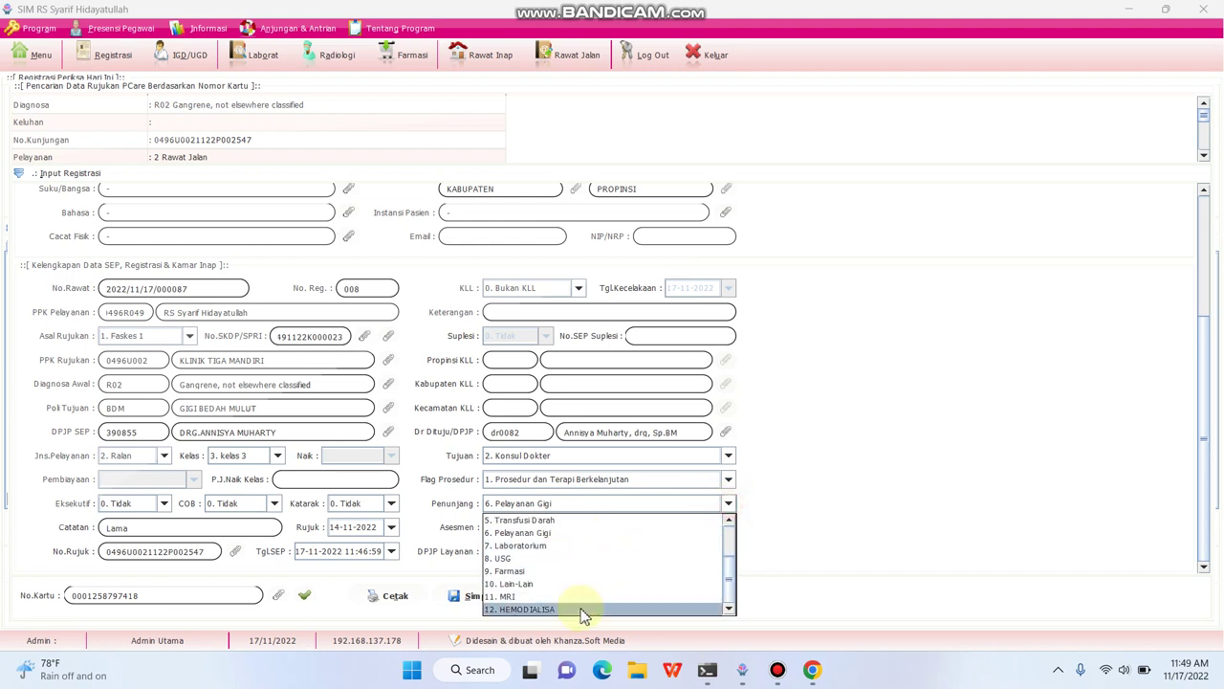
pyautogui.click(574, 543)
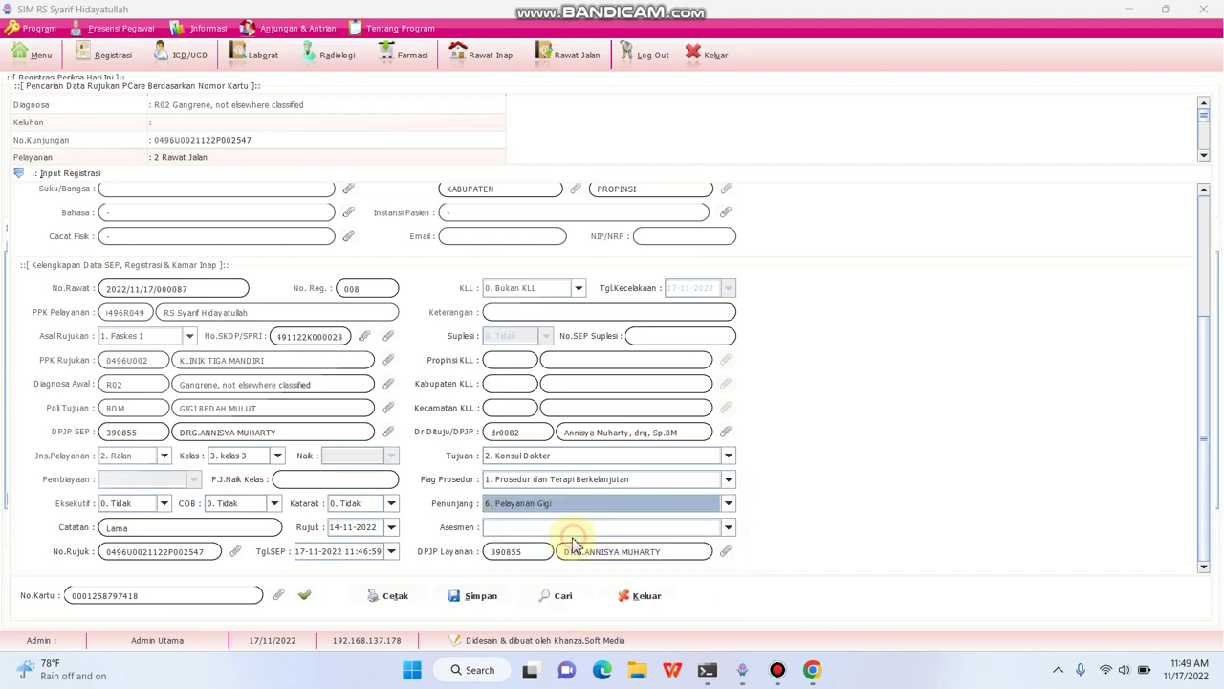
pyautogui.click(475, 597)
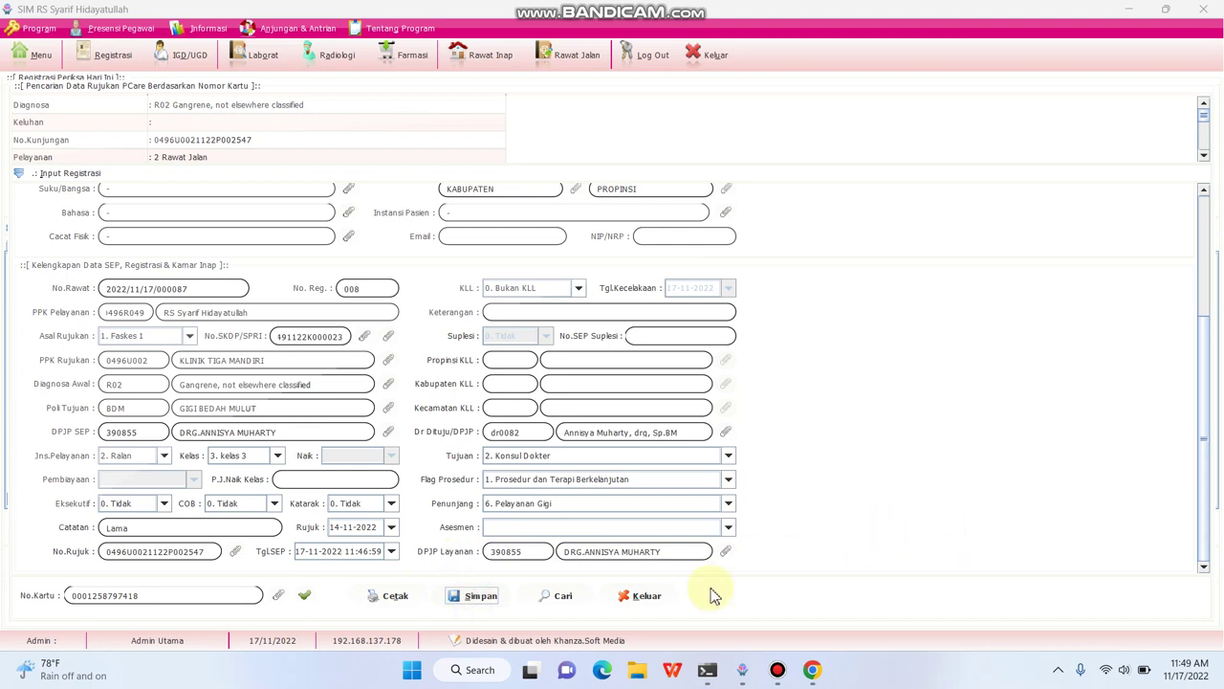
# - After the flagProcedure error, set Tujuan to 1. Prosedur with flag 1. Prosedur dan Terapi Berkelanjutan
pyautogui.click(476, 597)
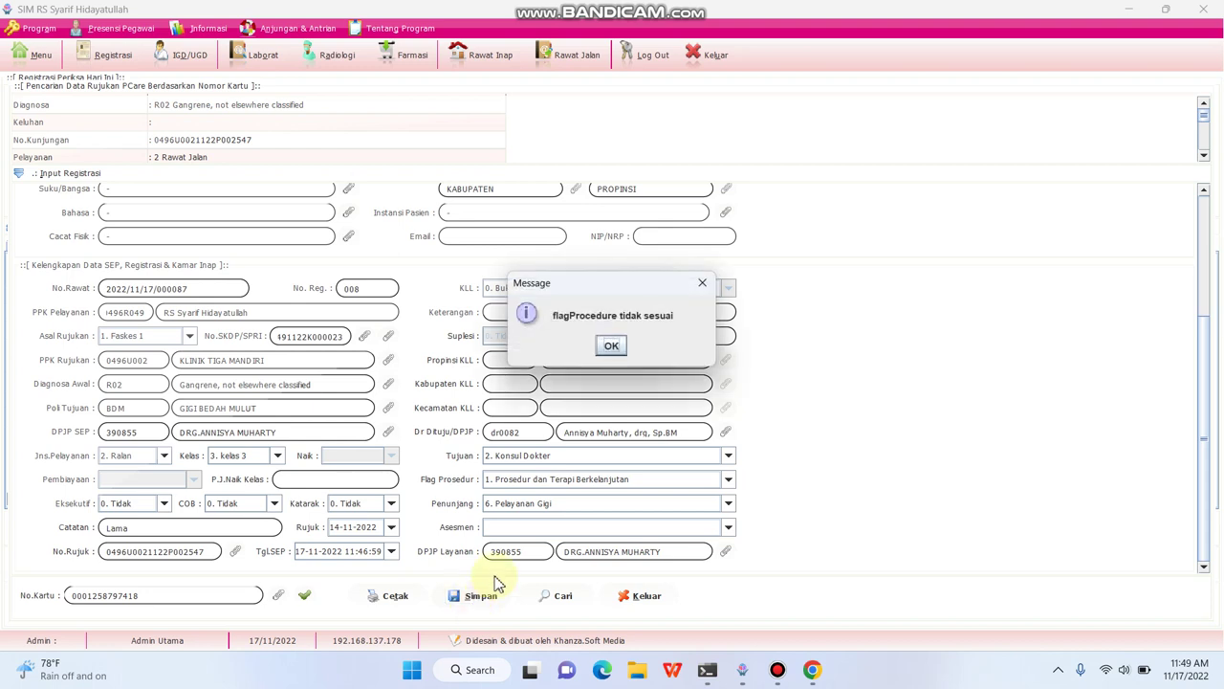
pyautogui.click(612, 348)
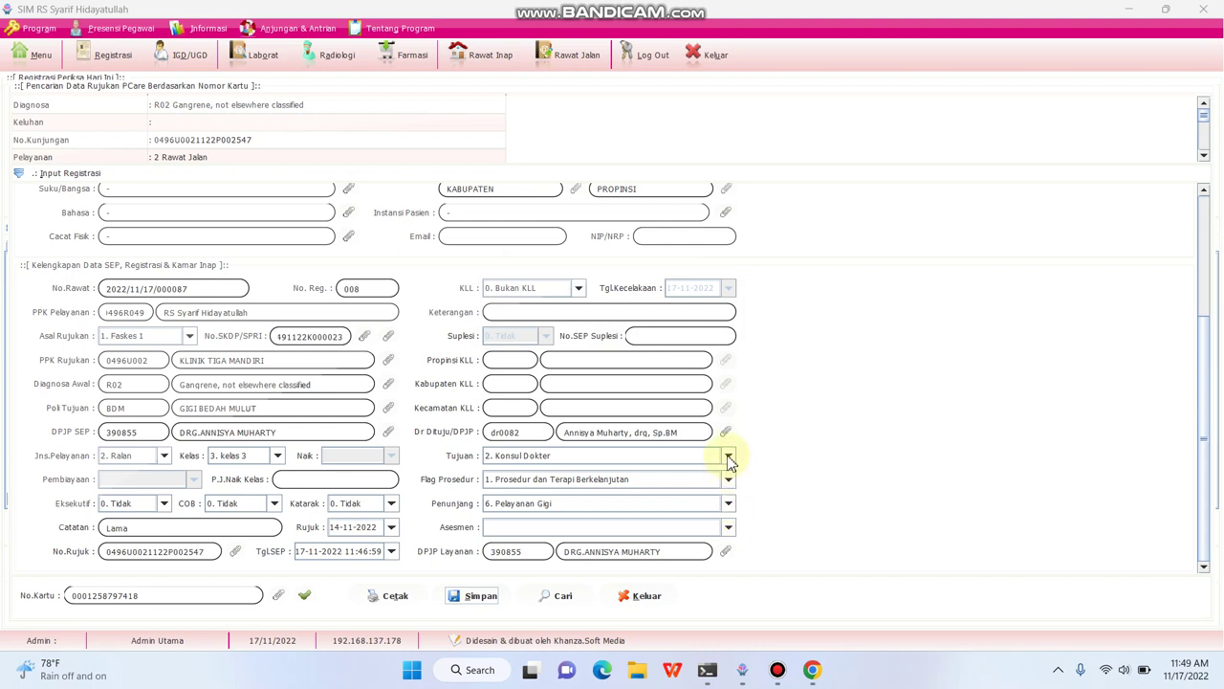
pyautogui.click(728, 457)
pyautogui.click(622, 483)
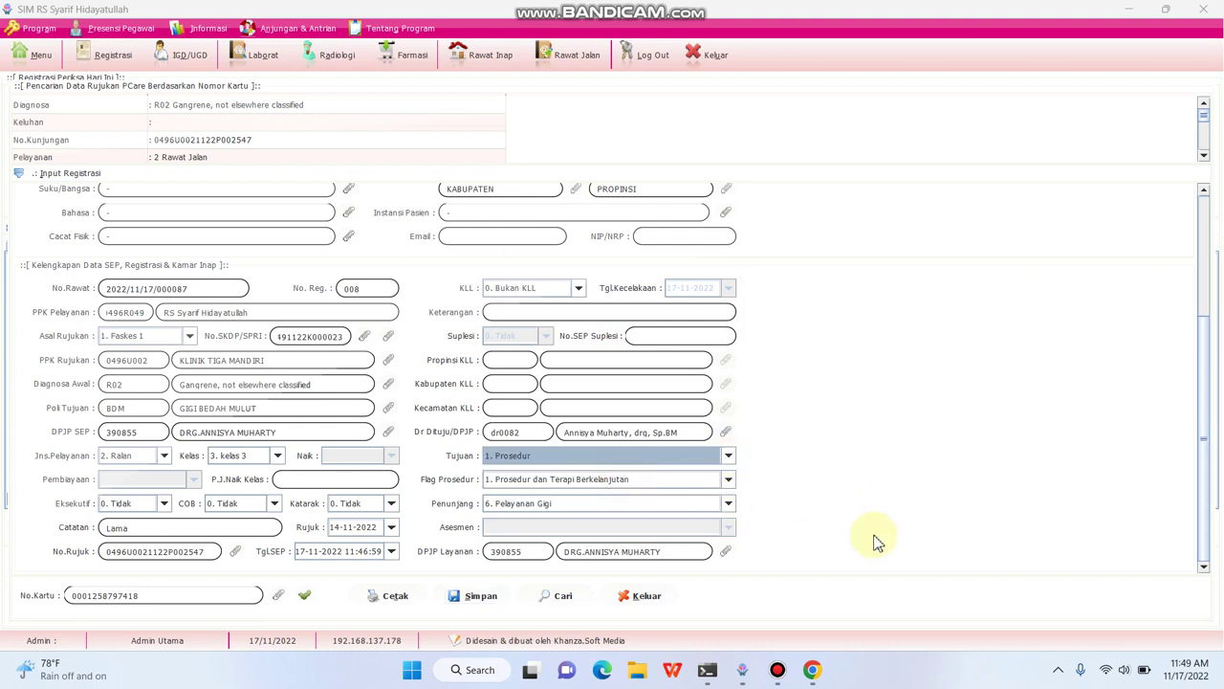
pyautogui.click(730, 480)
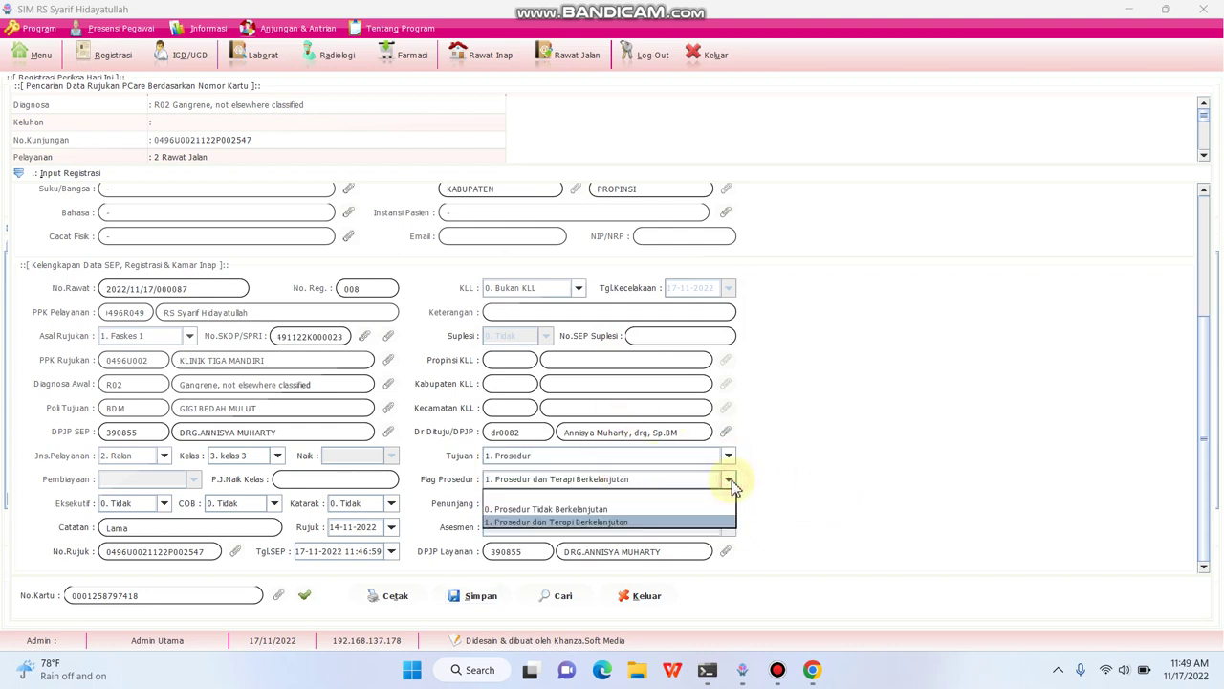
pyautogui.click(655, 521)
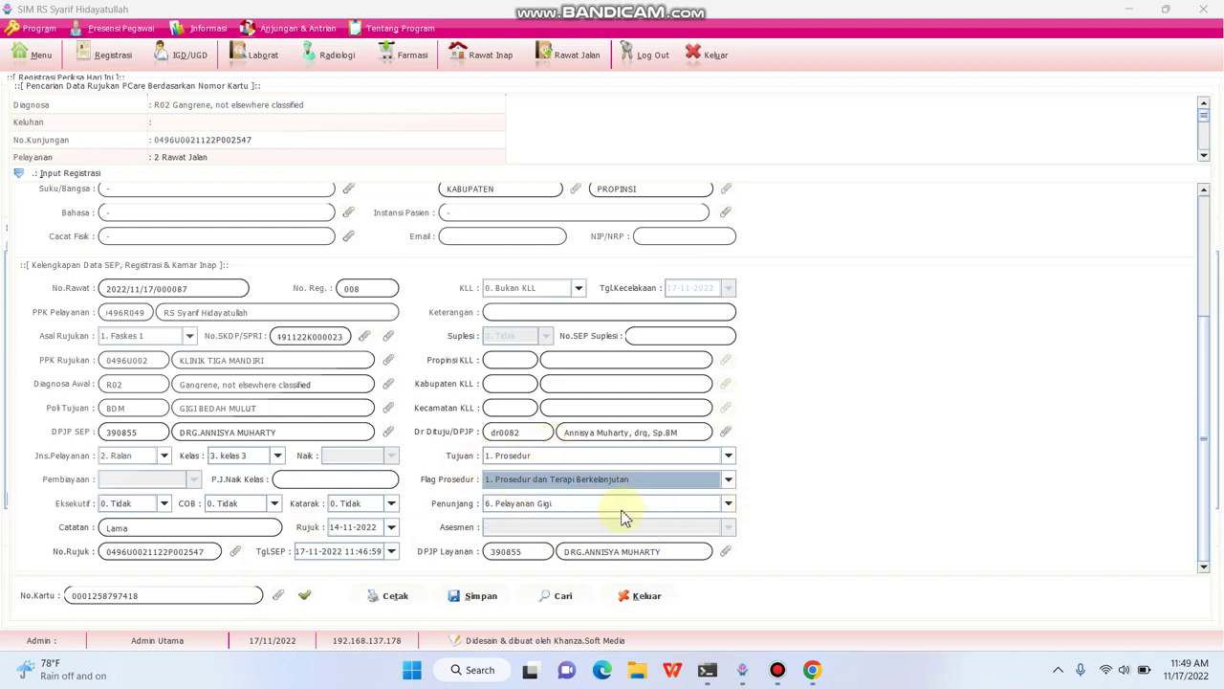
# - Save the corrected SEP and acknowledge the Sukses message
pyautogui.click(478, 603)
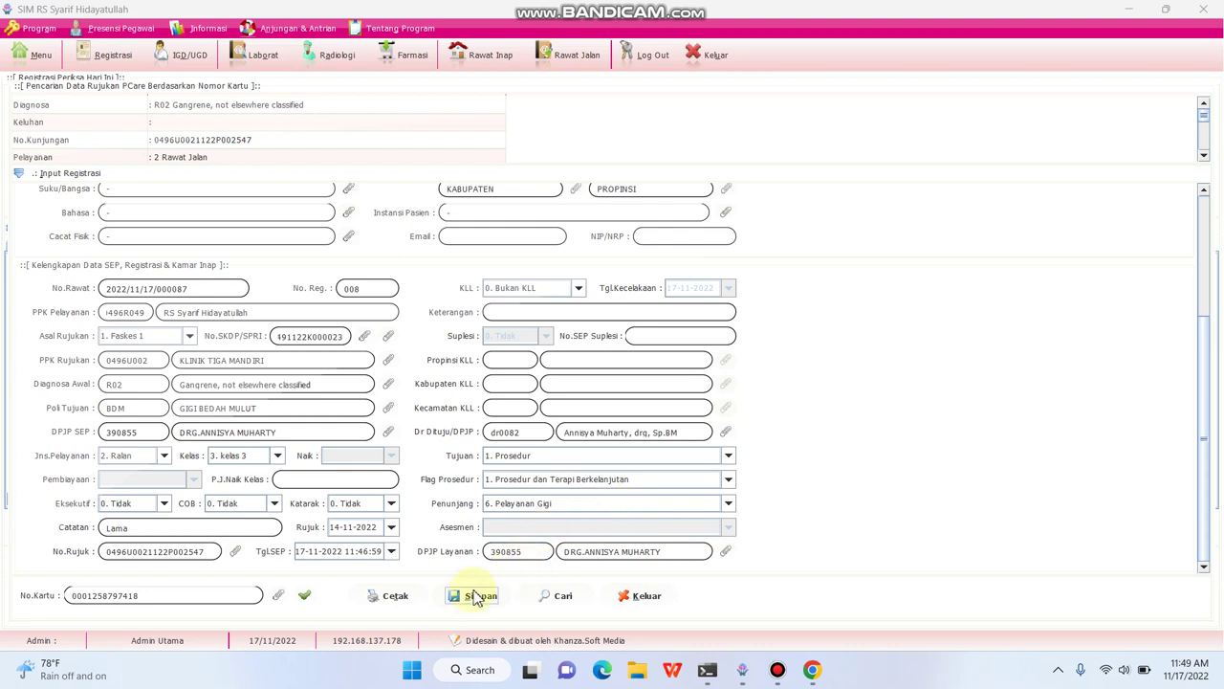
pyautogui.click(474, 596)
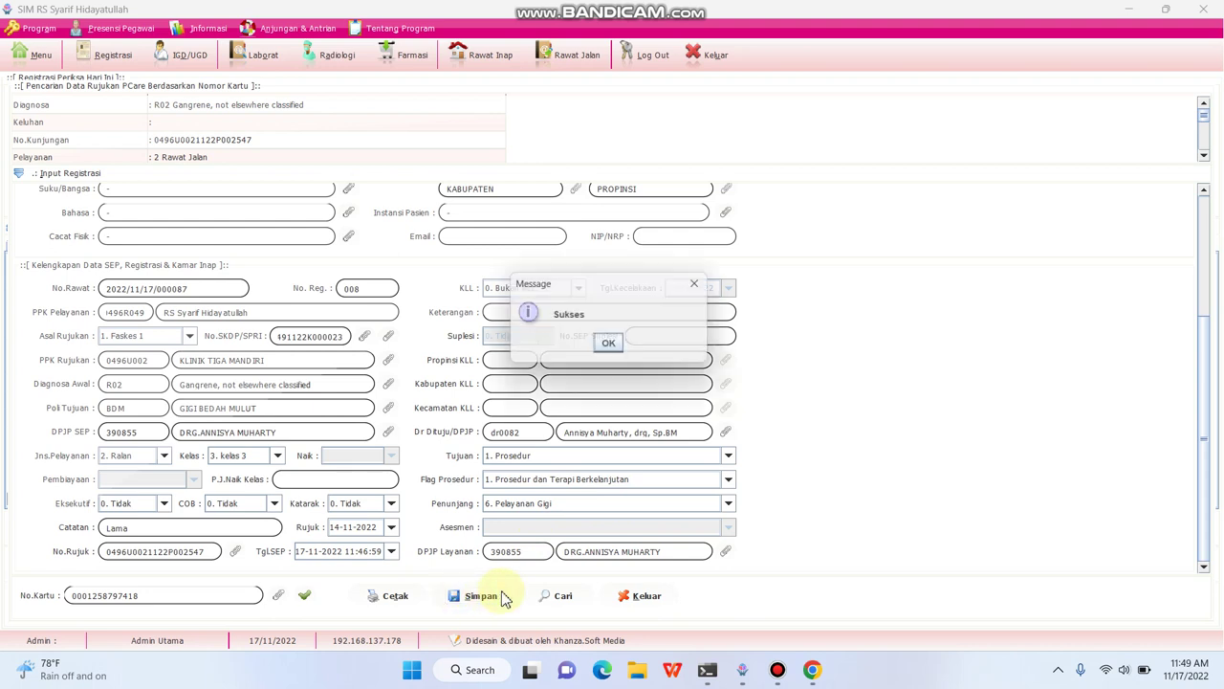
pyautogui.click(612, 348)
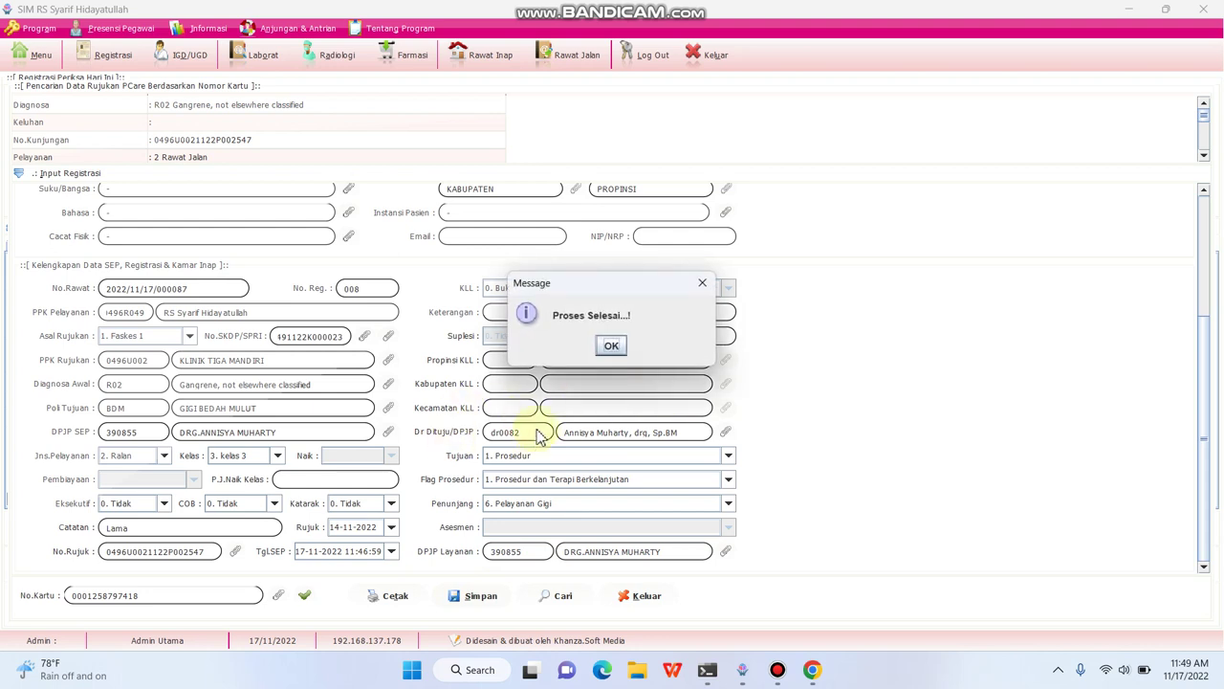
# - Print the patient's SEP as Lembar SEP Model 1
pyautogui.click(613, 346)
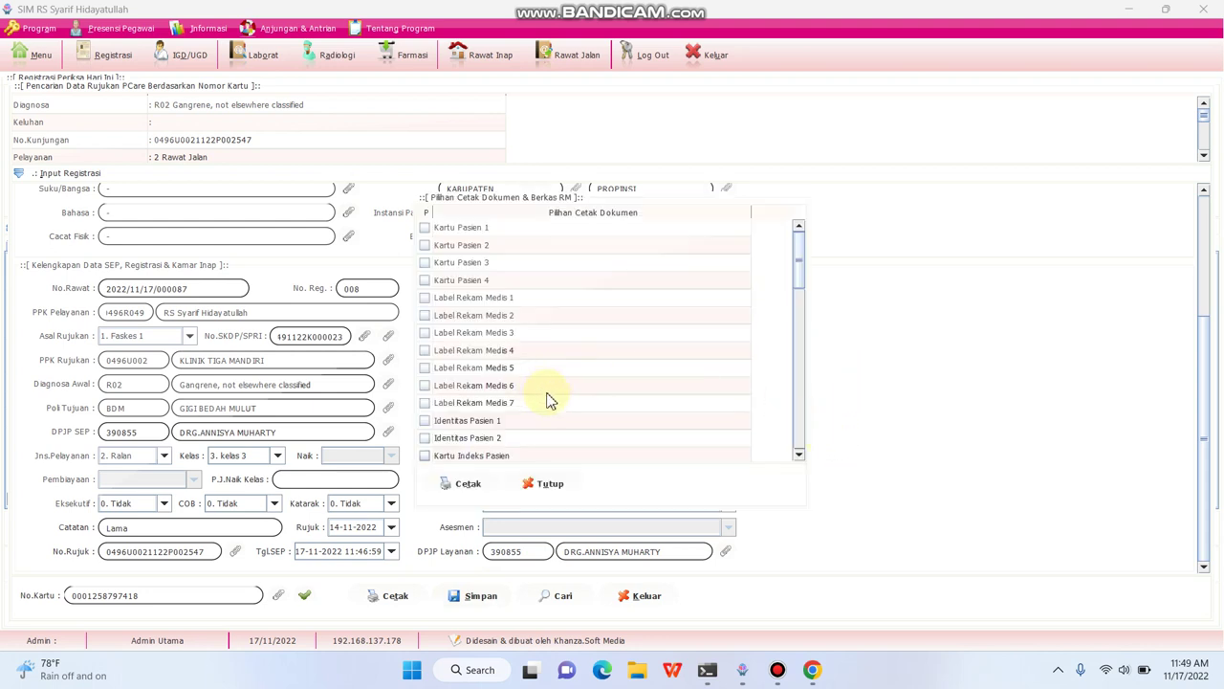
pyautogui.scroll(-5, 526, 369)
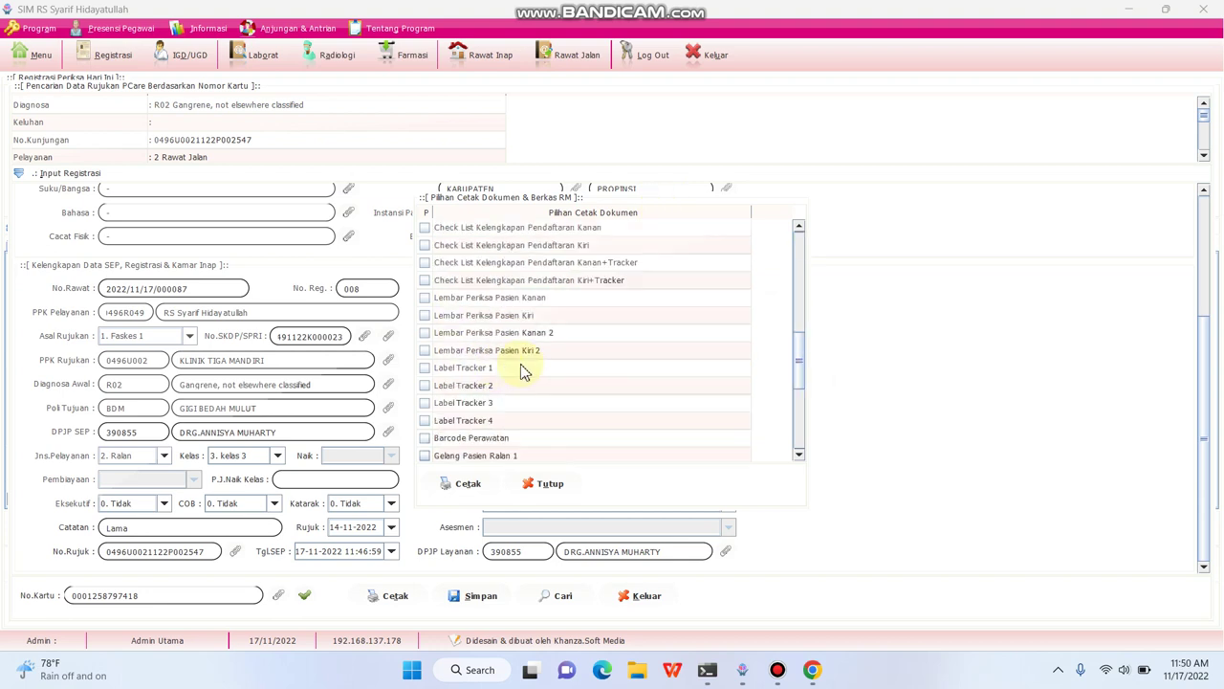
pyautogui.scroll(6, 553, 375)
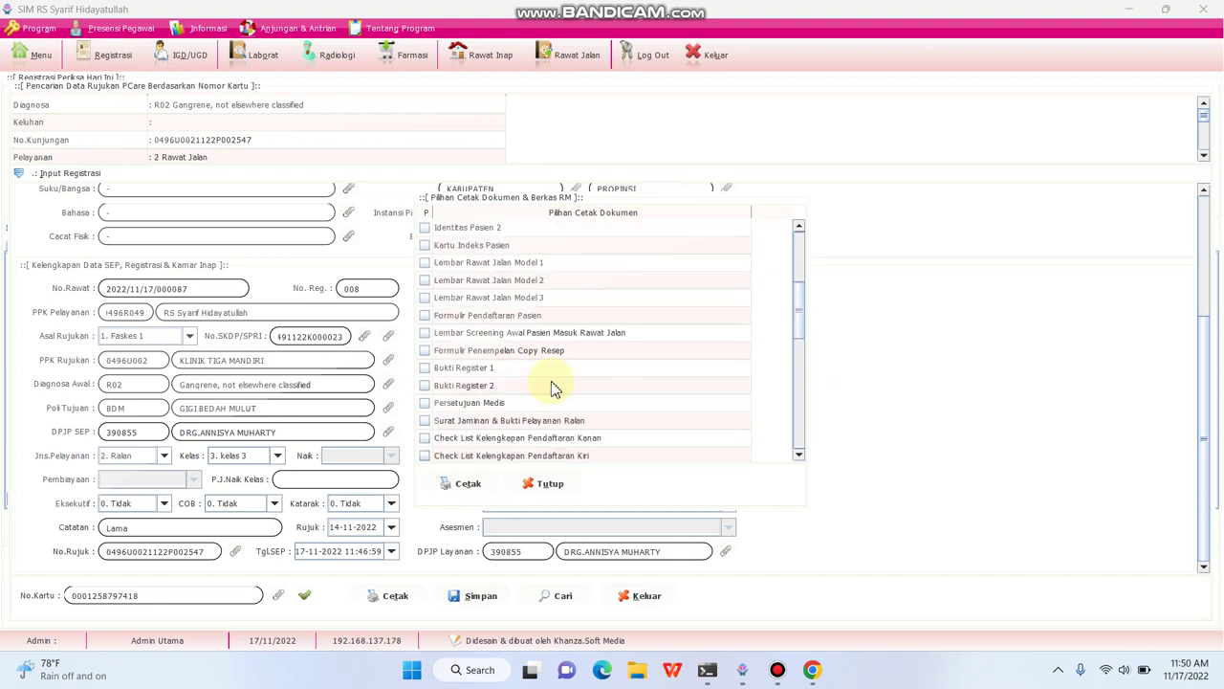
pyautogui.scroll(-10, 459, 382)
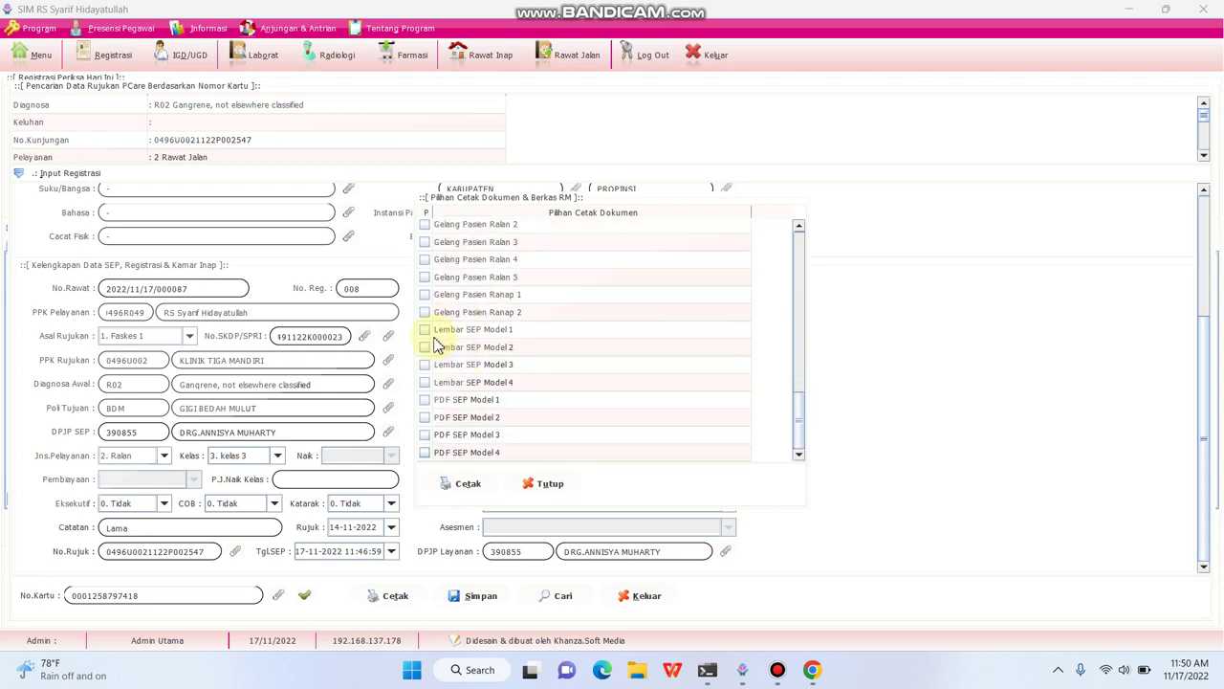
pyautogui.click(424, 330)
pyautogui.click(465, 484)
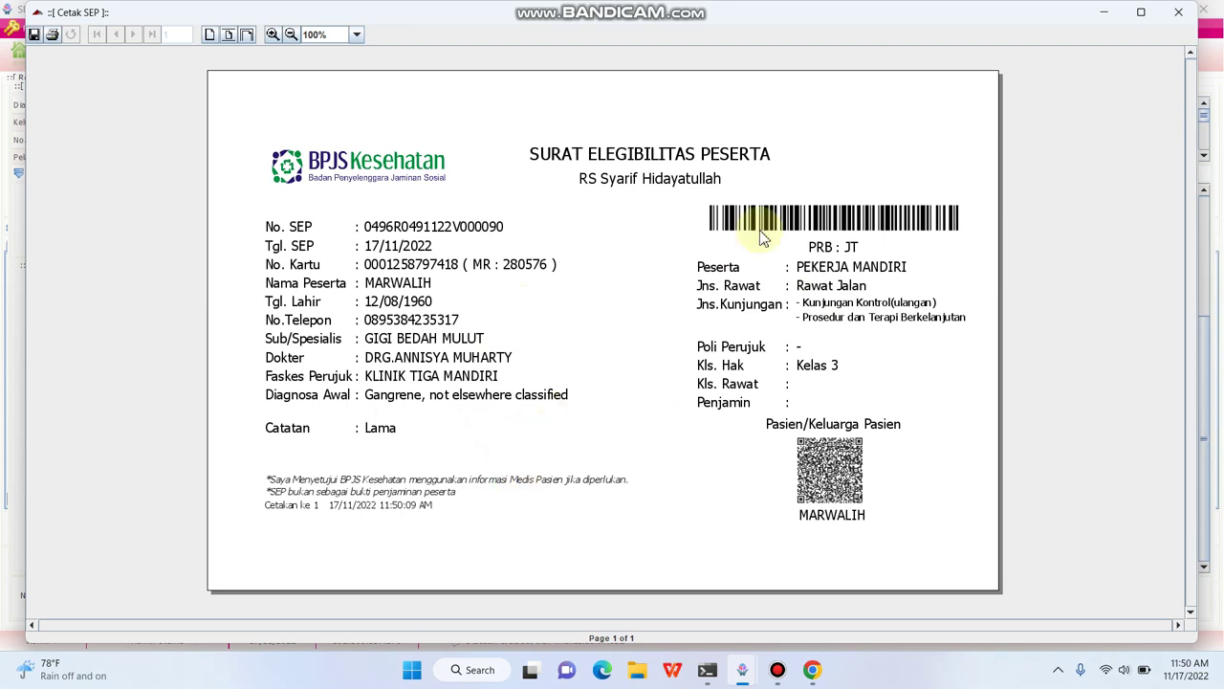
# - Close the print preview and document choices, then show the Rawat Jalan patient list
pyautogui.click(1179, 14)
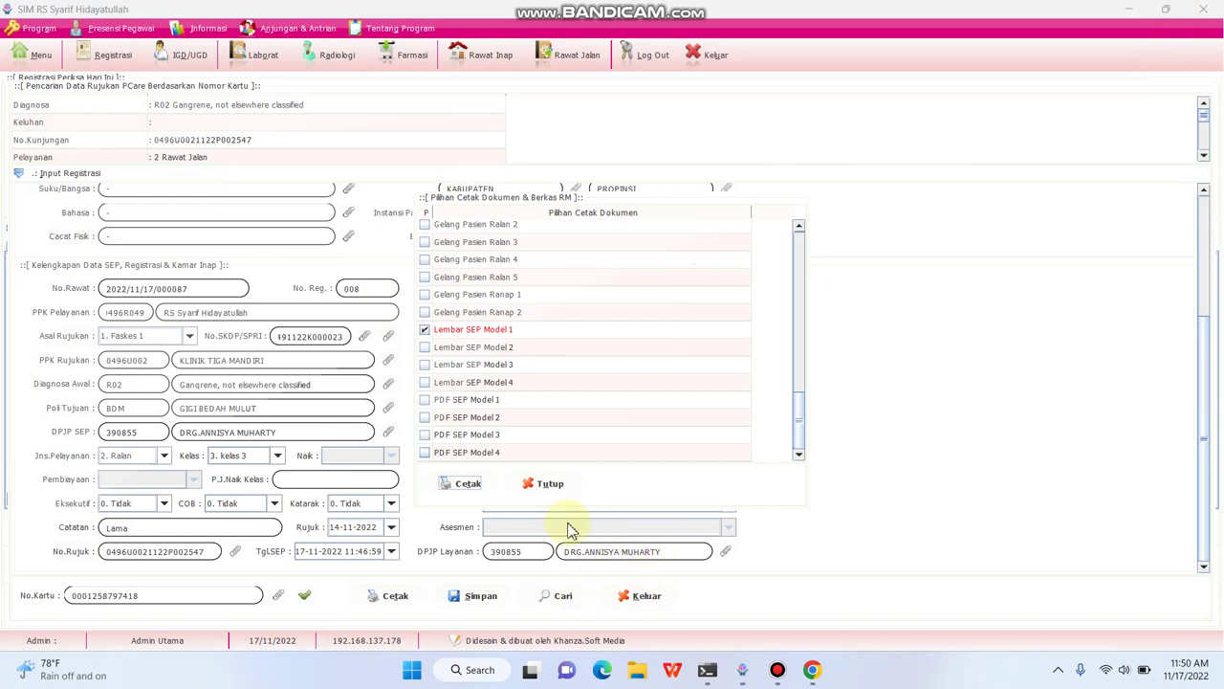
pyautogui.click(549, 485)
pyautogui.click(562, 58)
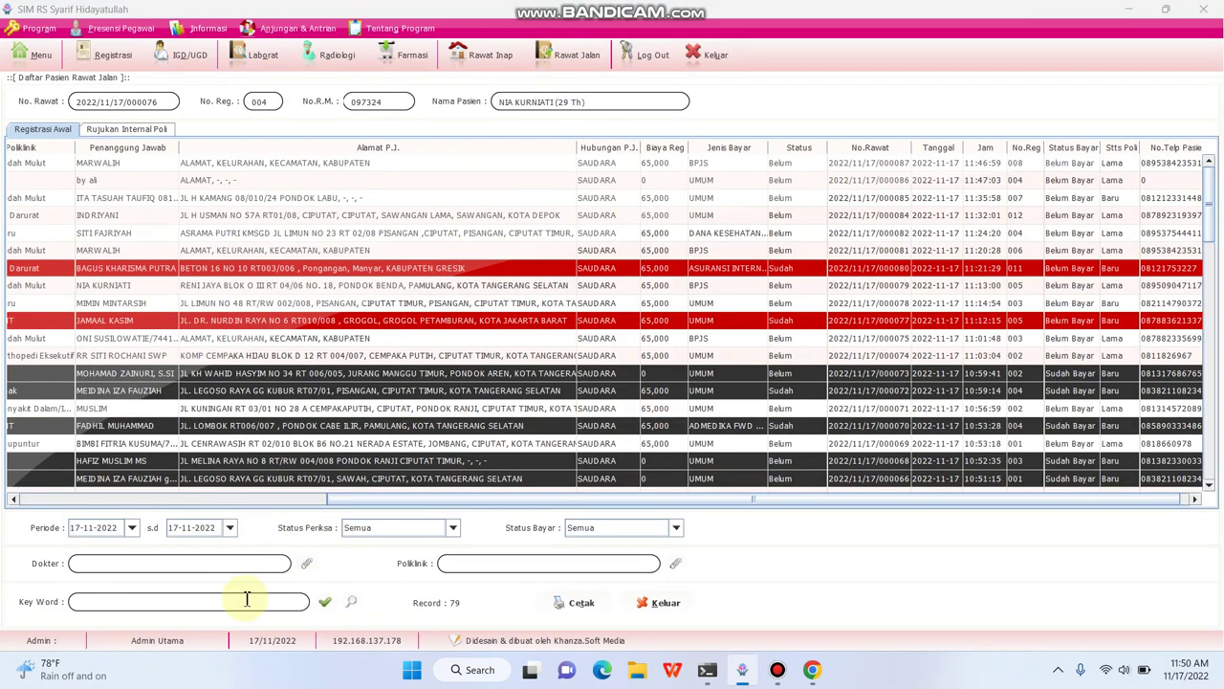
# - Filter the outpatient list by the patient's medical record number
pyautogui.click(229, 602)
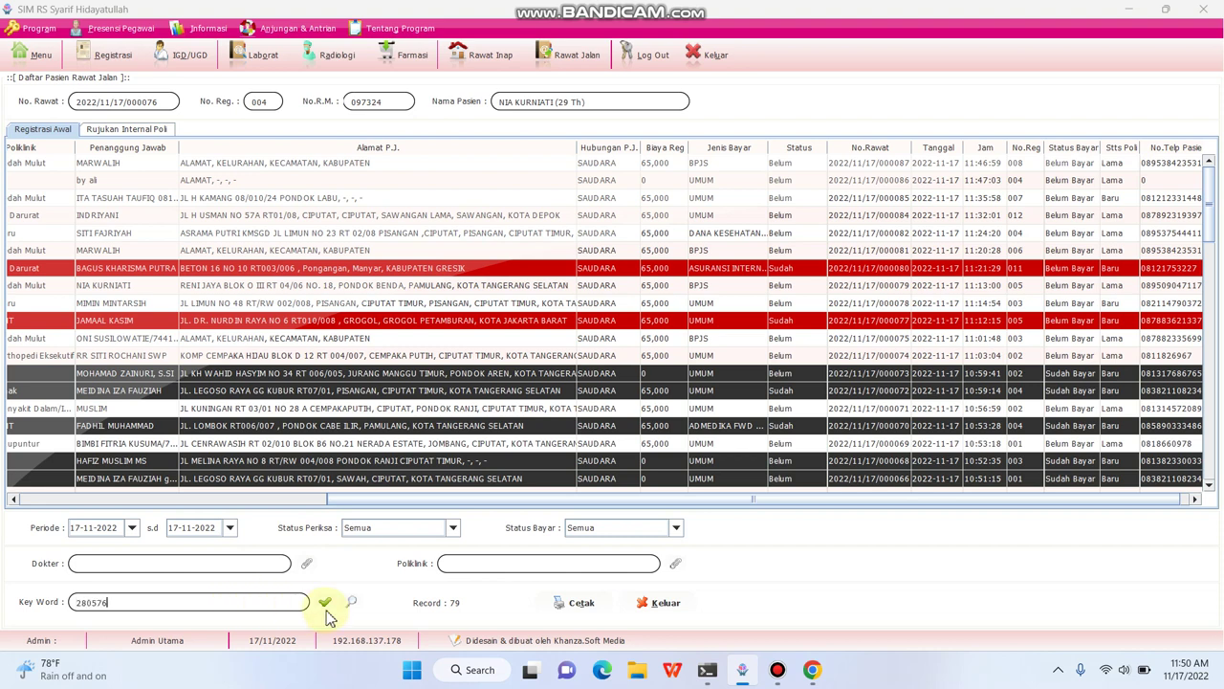
pyautogui.click(324, 603)
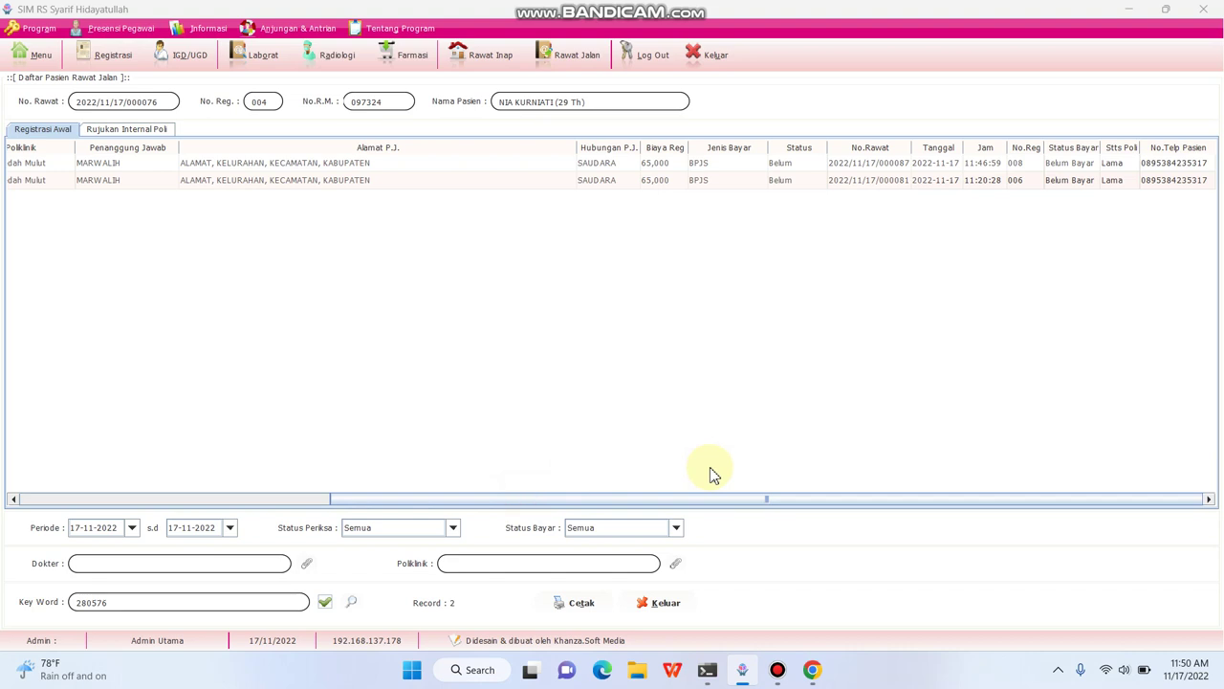
# - Delete duplicate registration No. Reg 006 via Hapus Data > Semua Transaksi & Registrasi
pyautogui.click(328, 184)
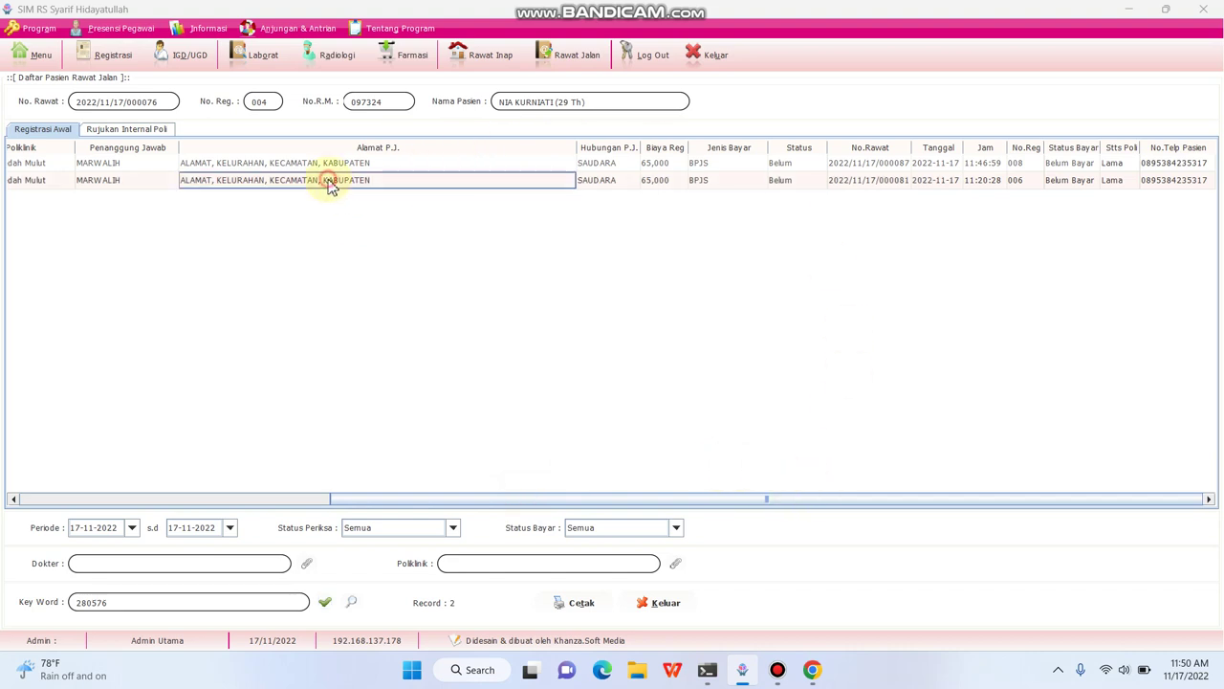
pyautogui.rightClick(326, 184)
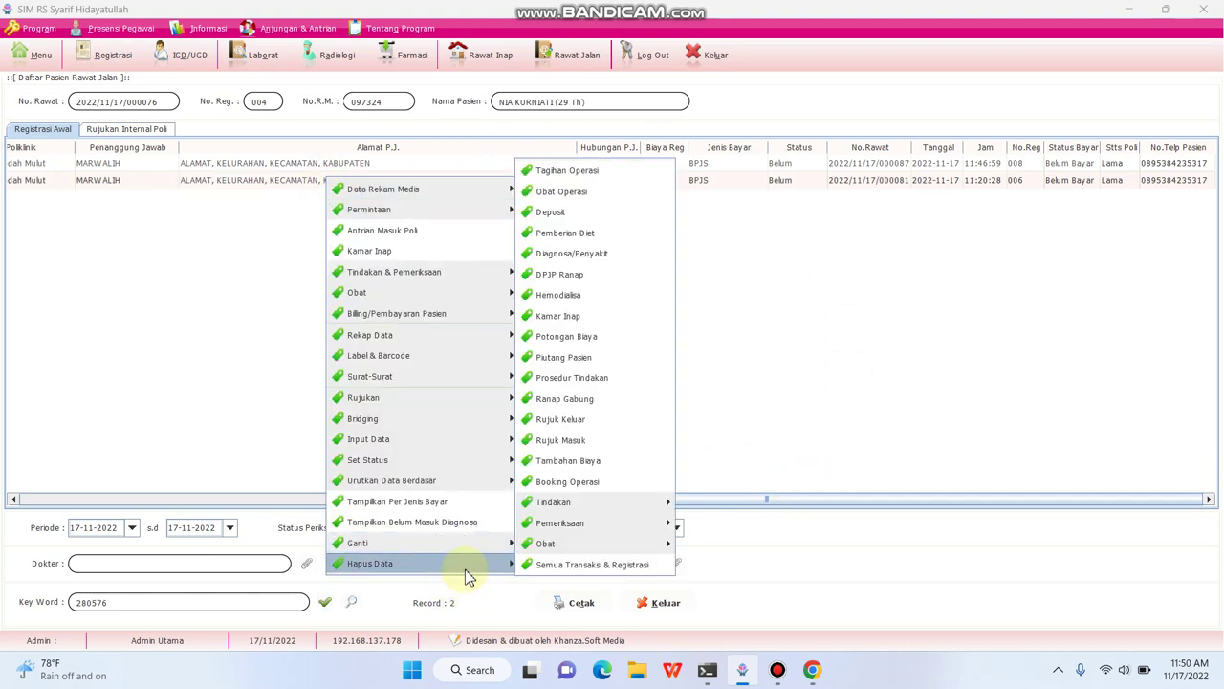
pyautogui.moveTo(492, 563)
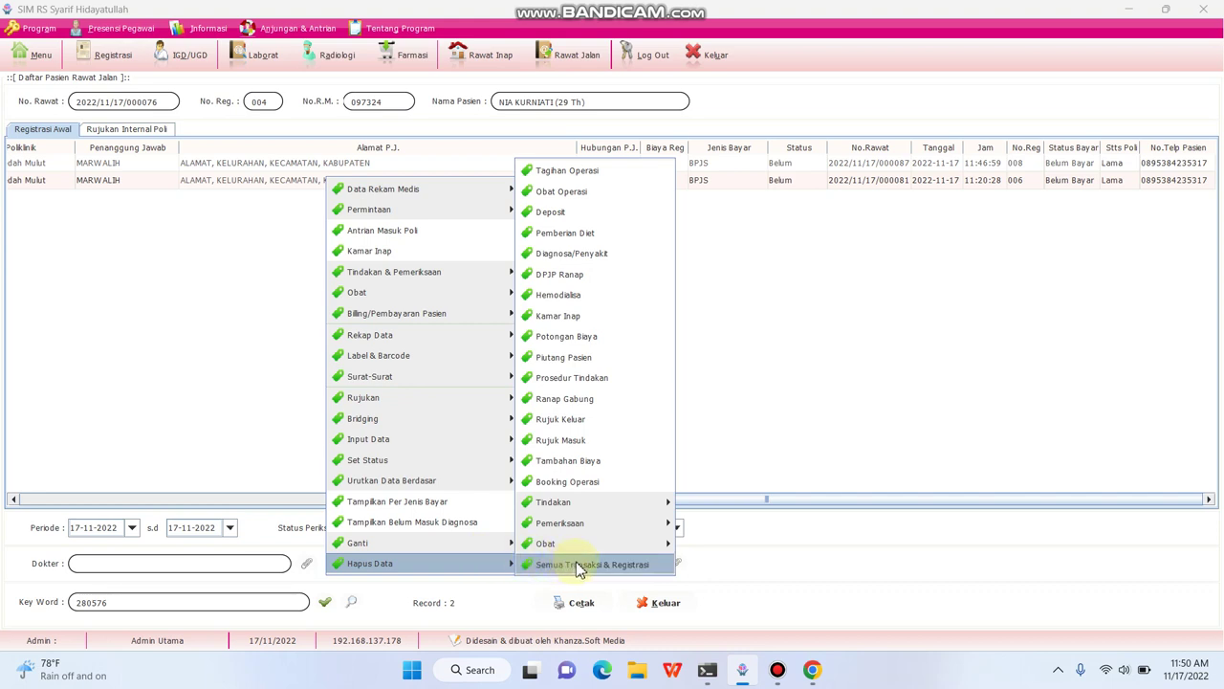
pyautogui.click(620, 565)
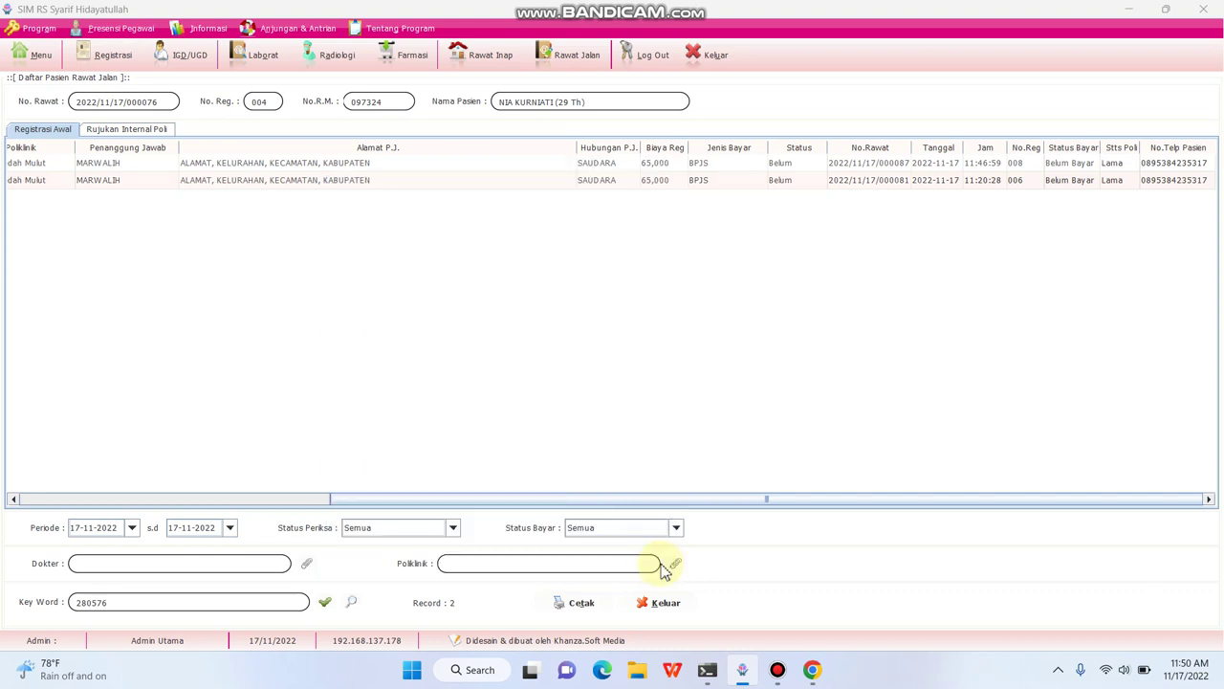
pyautogui.click(319, 163)
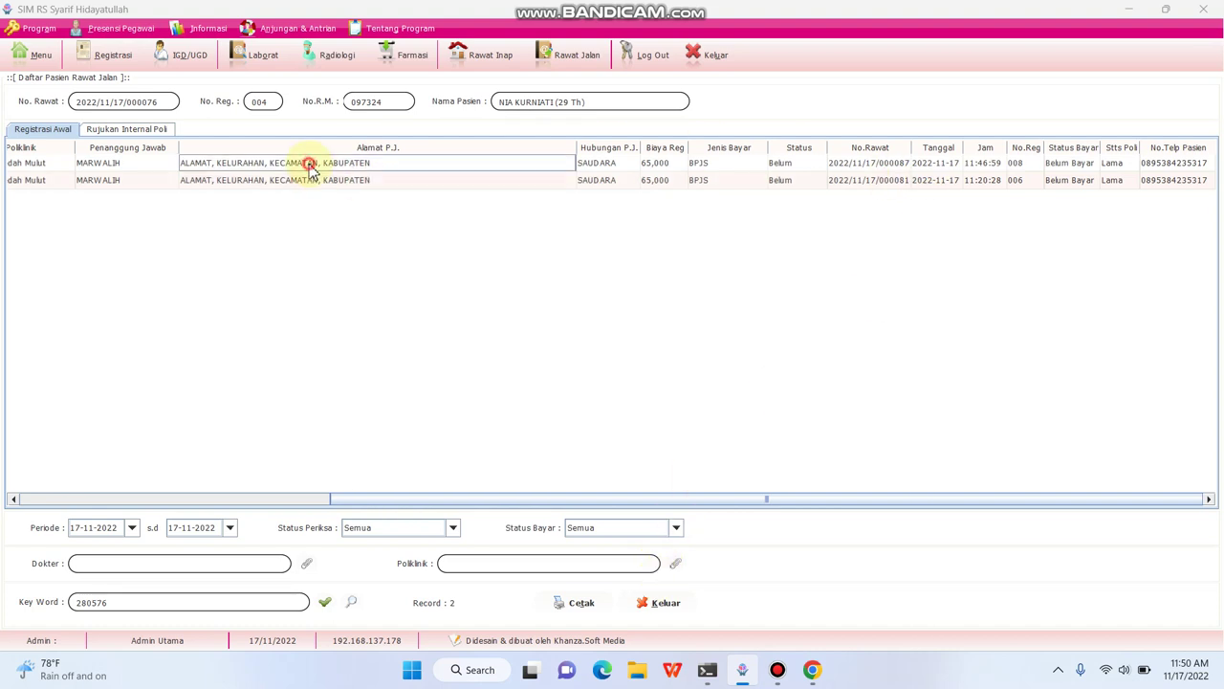
pyautogui.click(325, 602)
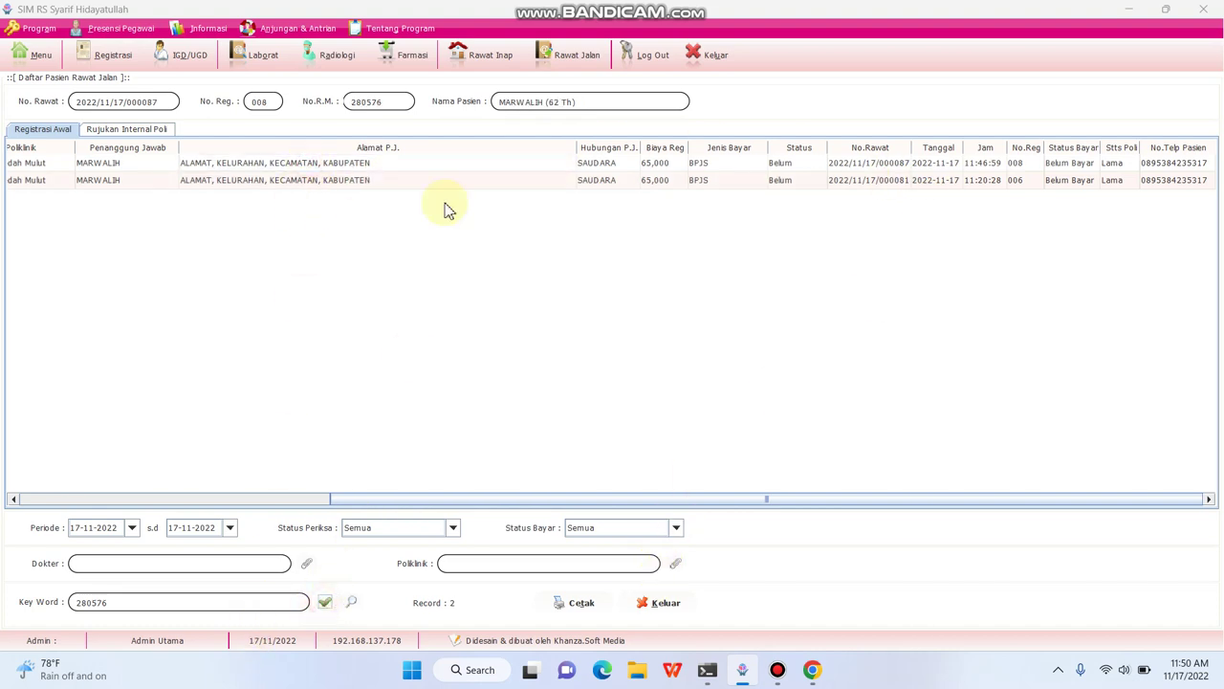
pyautogui.click(395, 190)
pyautogui.rightClick(394, 190)
pyautogui.moveTo(525, 572)
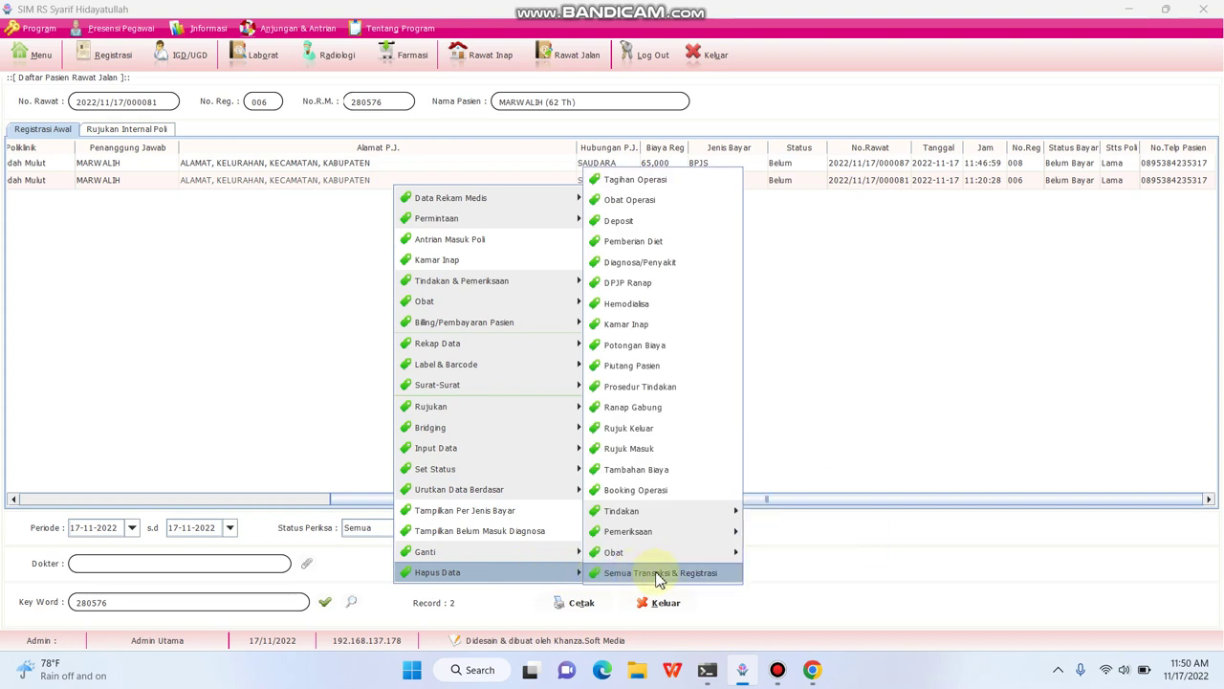
pyautogui.click(668, 574)
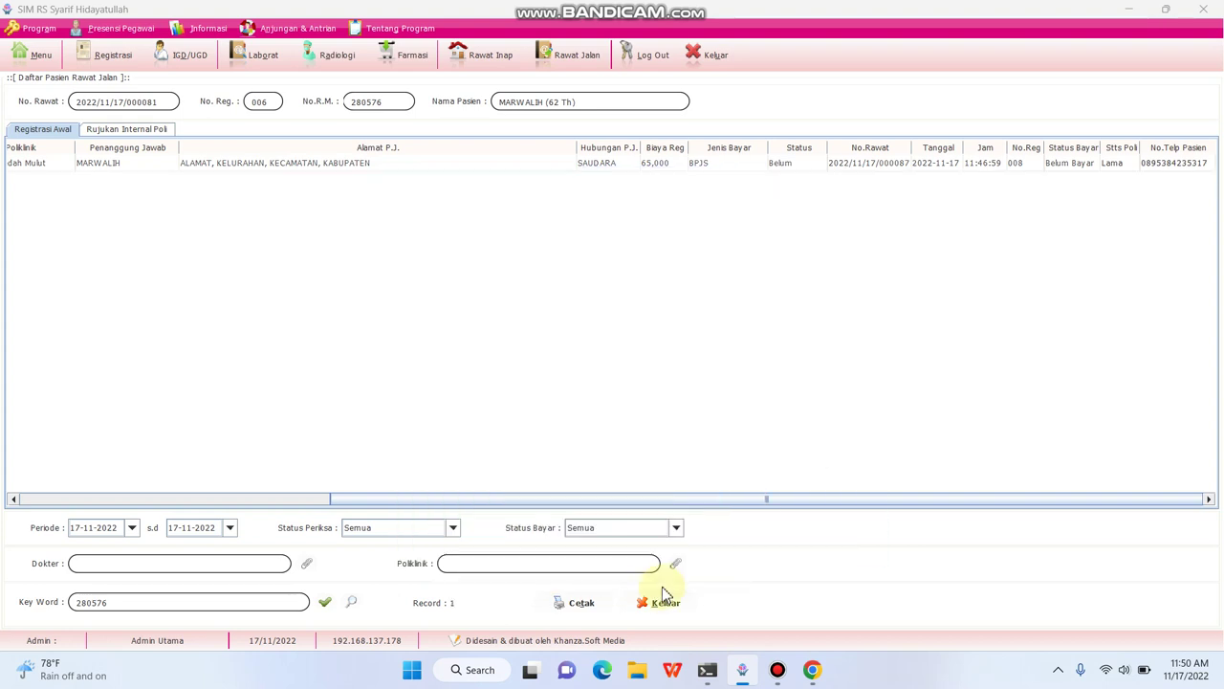
# - Bring up the screen recorder window
pyautogui.click(942, 164)
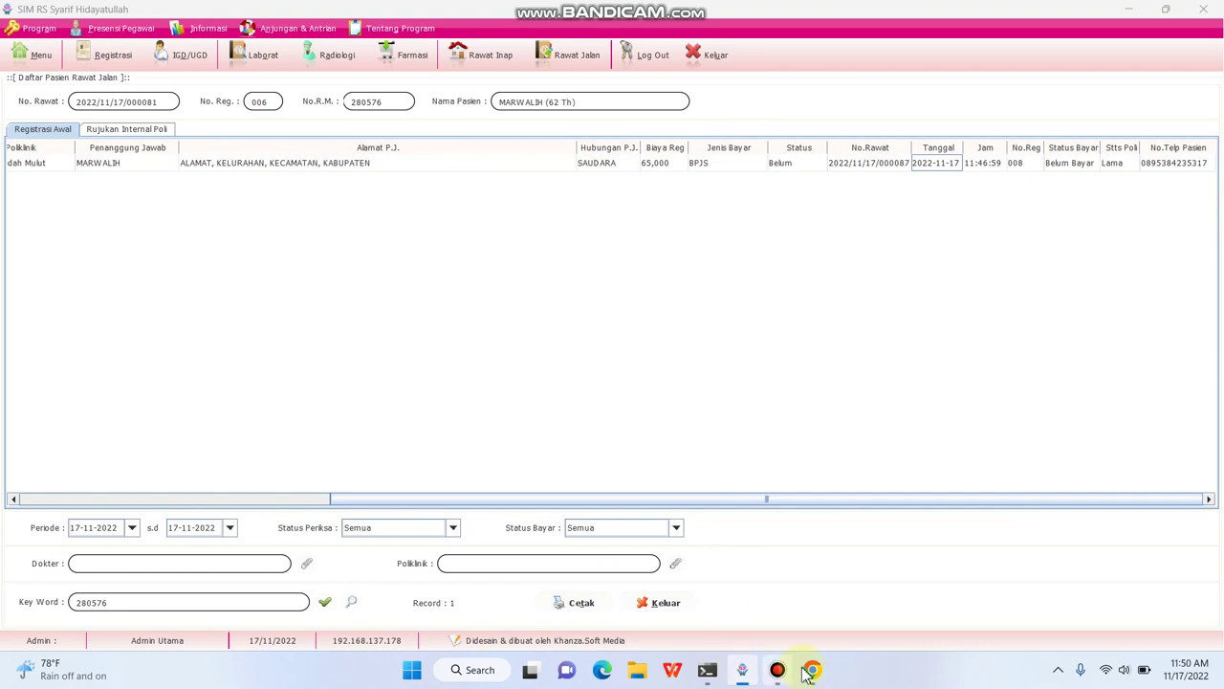
pyautogui.moveTo(781, 682)
pyautogui.click(790, 619)
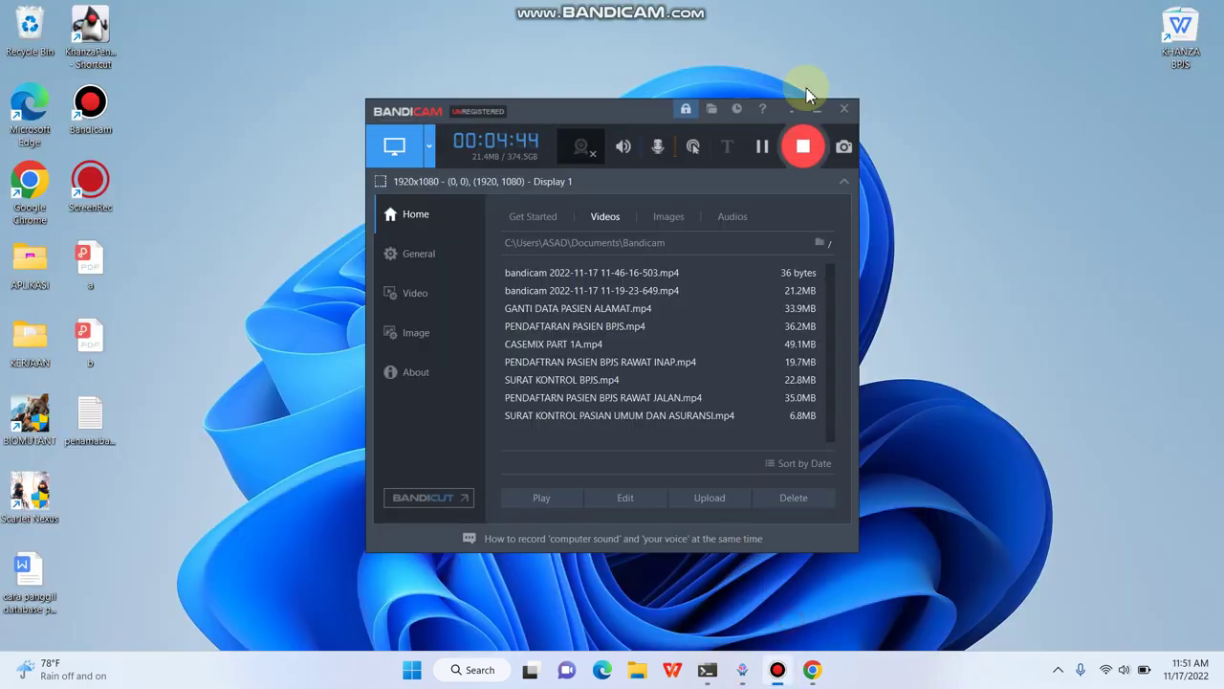